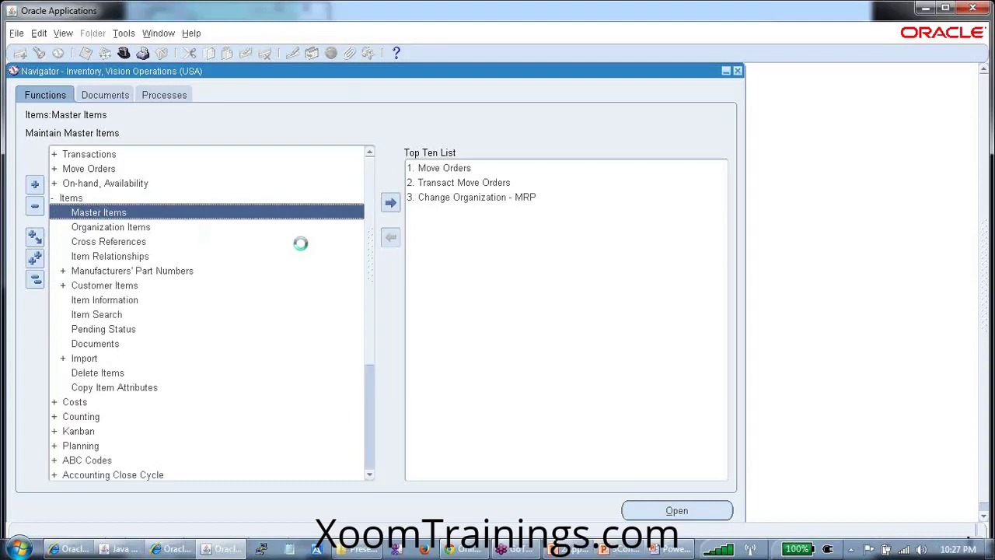
- Open the Master Items form for organization V1, Vision Operations, and switch to the Query Find Window slide in PowerPoint
{"action": "type", "text": "v%"}
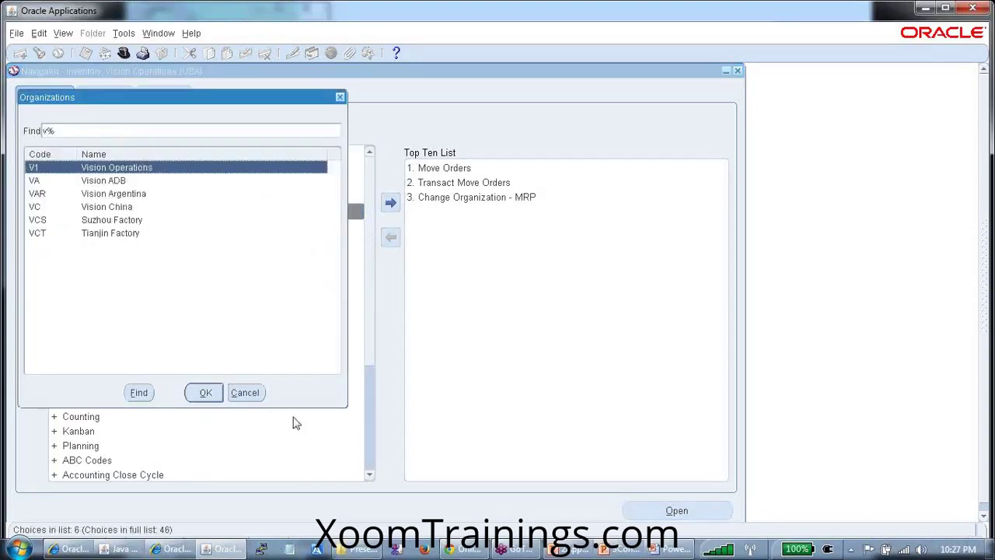
{"action": "left_click", "coordinate": [215, 392]}
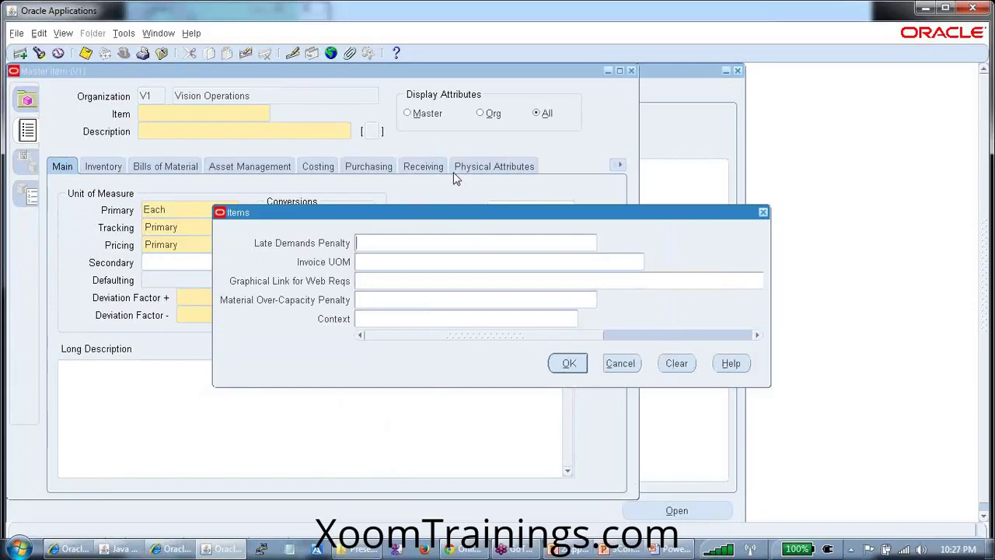
{"action": "left_click", "coordinate": [681, 549]}
{"action": "key", "text": "Right"}
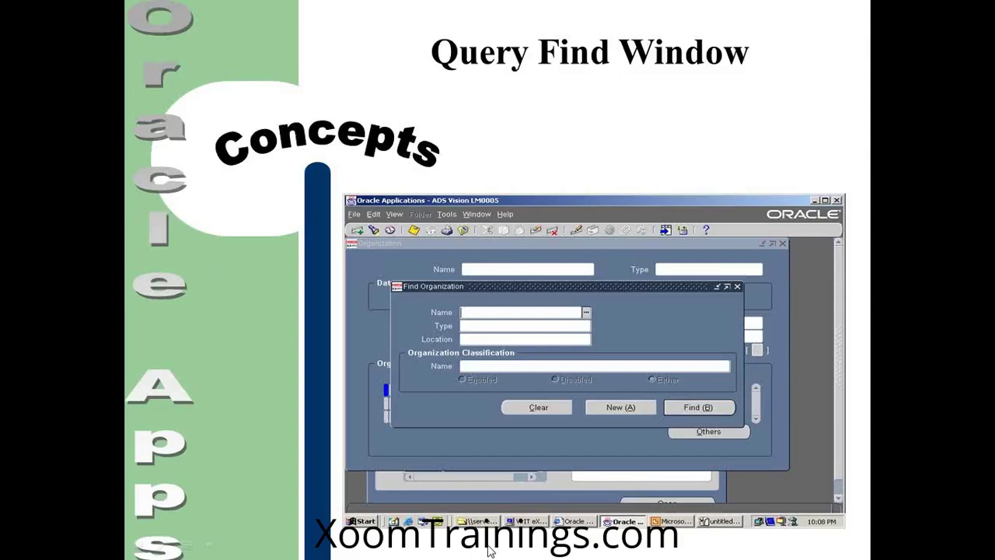
- Switch back to Oracle Applications, open the Find Master Items window and move it partly clear of the Master Item form
{"action": "key", "text": "alt+Tab"}
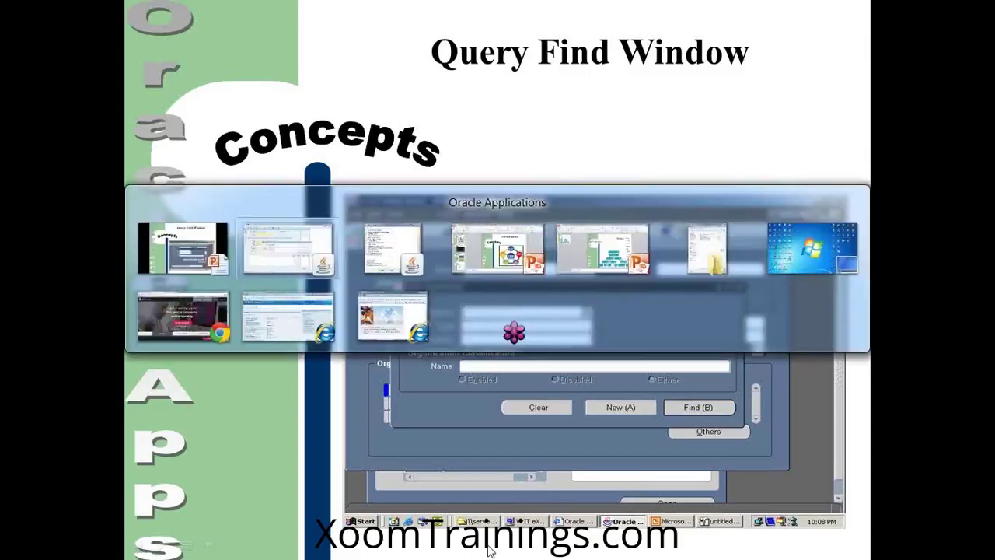
{"action": "left_click", "coordinate": [38, 52]}
{"action": "left_click_drag", "start_coordinate": [142, 70], "coordinate": [513, 114]}
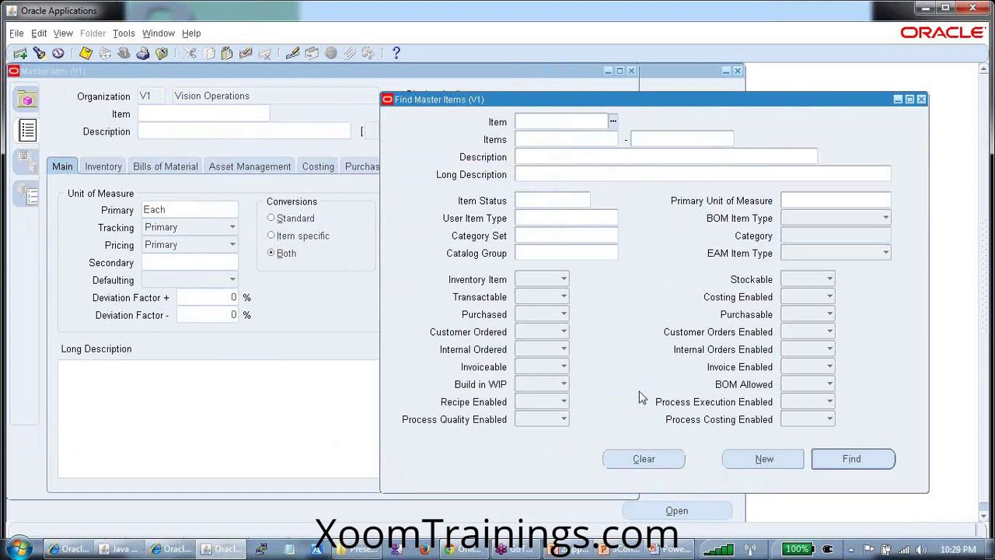
- Advance the PowerPoint presentation to the Rows LOV slide, and return to Oracle Applications to close the Find Master Items window
{"action": "key", "text": "alt+Tab"}
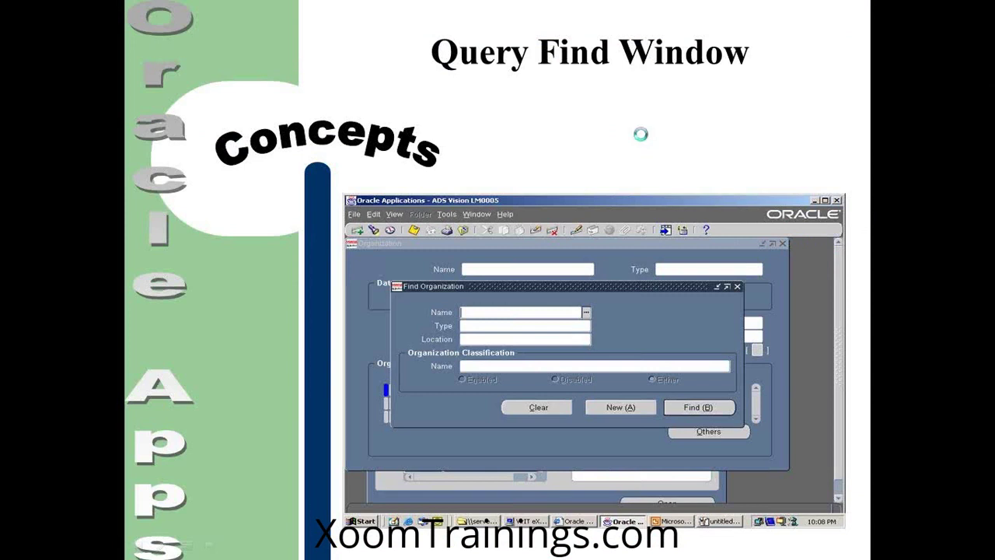
{"action": "left_click", "coordinate": [641, 134]}
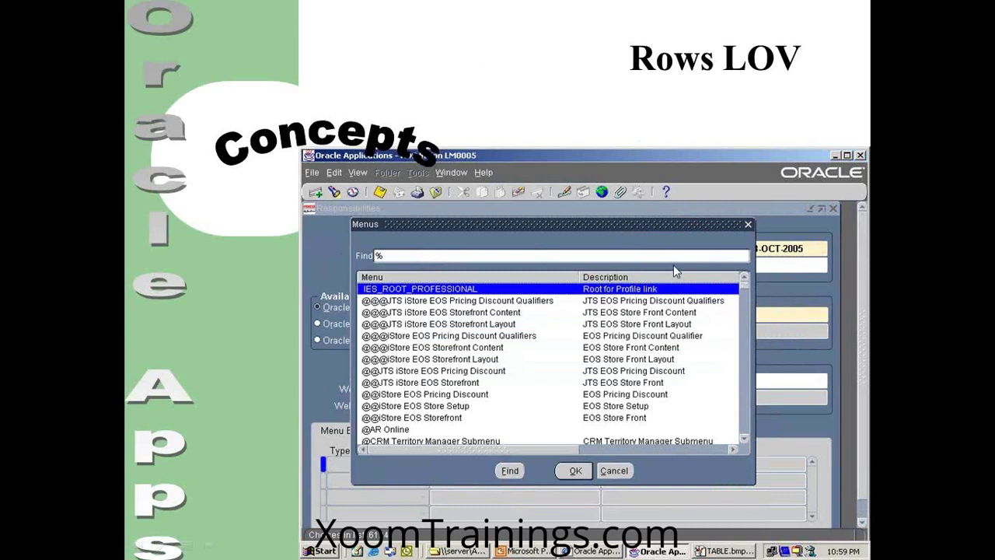
{"action": "key", "text": "alt+Tab"}
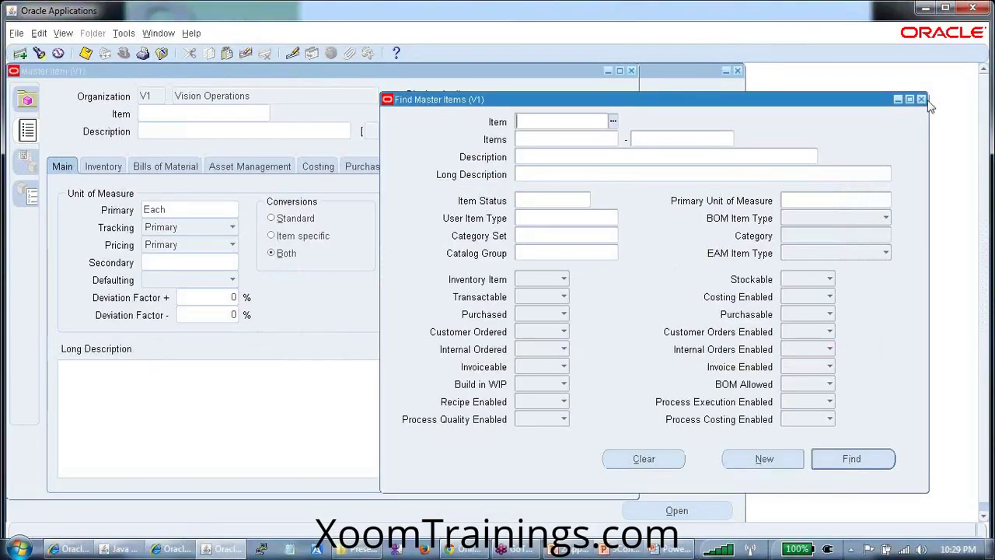
{"action": "left_click", "coordinate": [909, 99]}
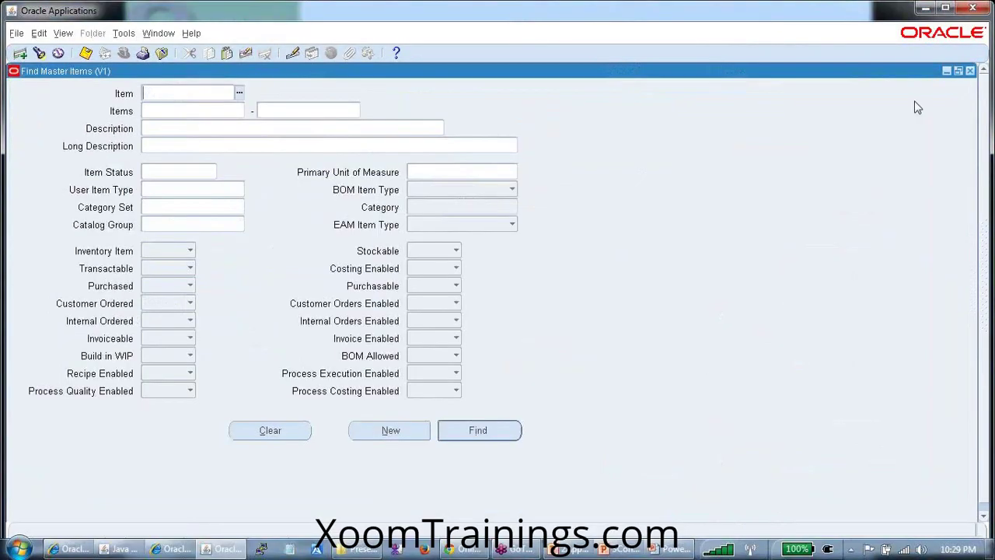
{"action": "left_click", "coordinate": [974, 73]}
- Switch to the System Administrator responsibility, filtering the responsibilities list with s%
{"action": "left_click", "coordinate": [129, 52]}
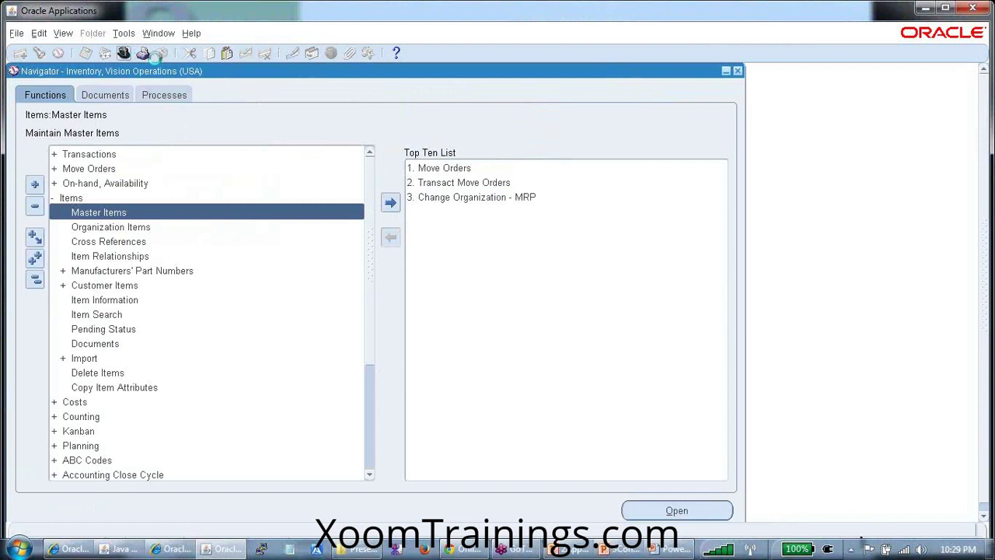
{"action": "type", "text": "s%"}
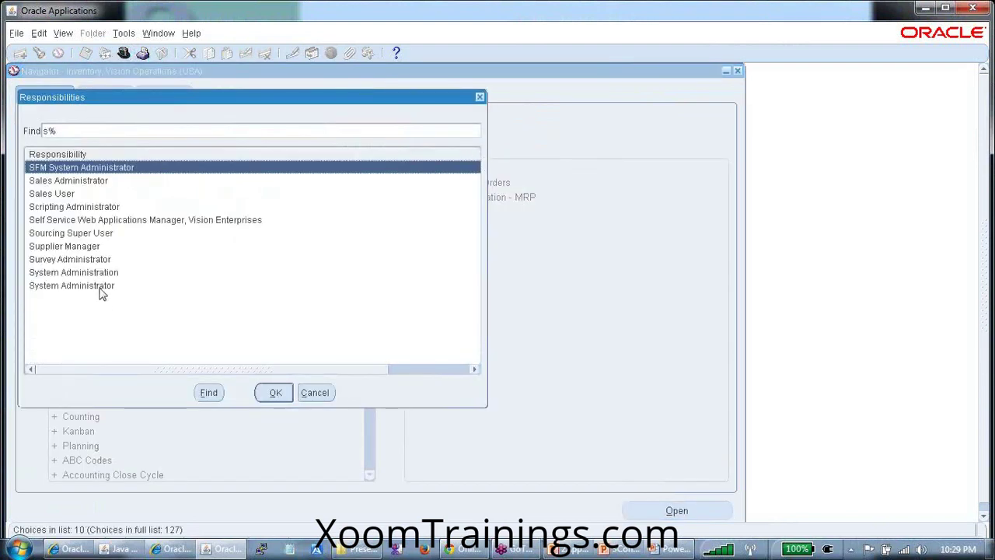
{"action": "double_click", "coordinate": [99, 287]}
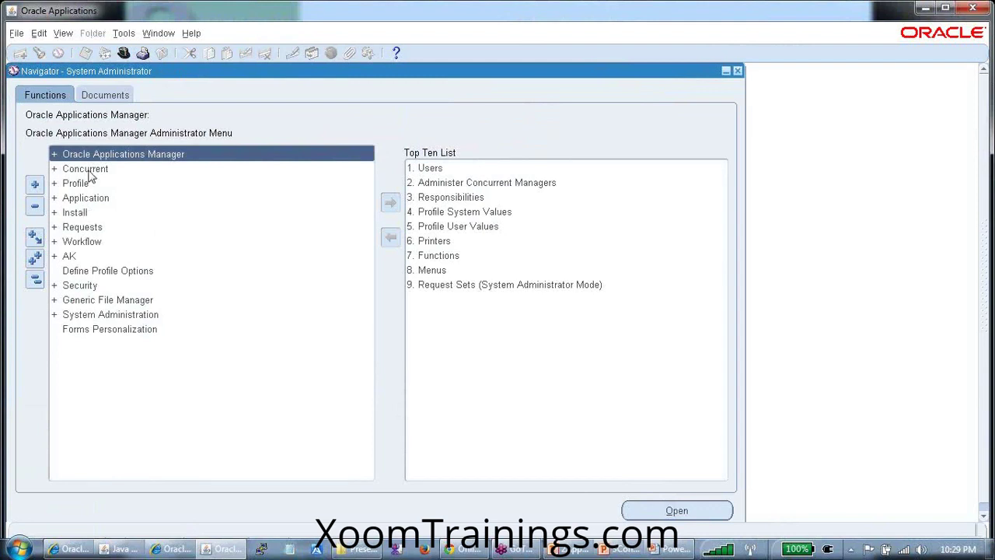
- Check the functions under Concurrent, collapse that branch and open the Responsibilities form
{"action": "double_click", "coordinate": [89, 170]}
{"action": "left_click", "coordinate": [93, 181]}
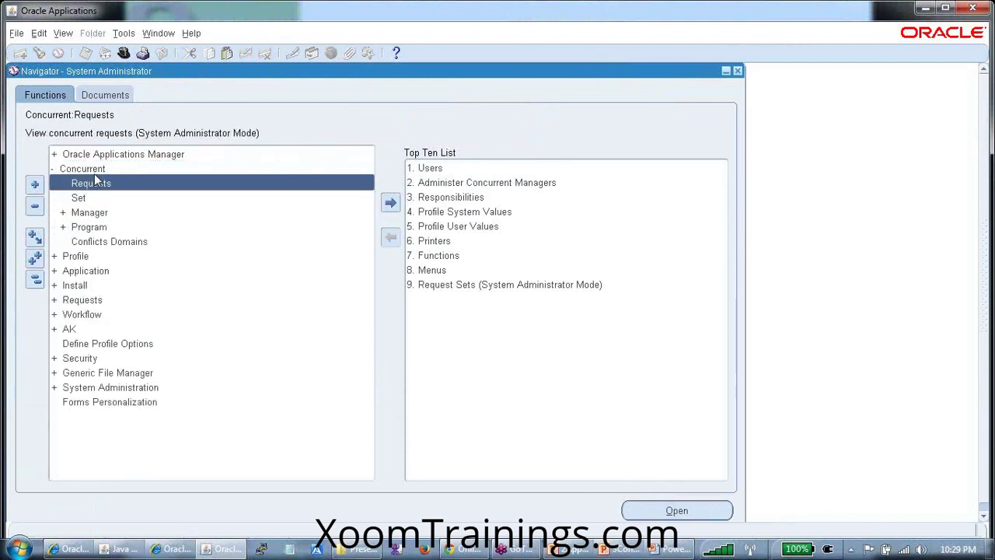
{"action": "double_click", "coordinate": [94, 170]}
{"action": "left_click", "coordinate": [460, 197]}
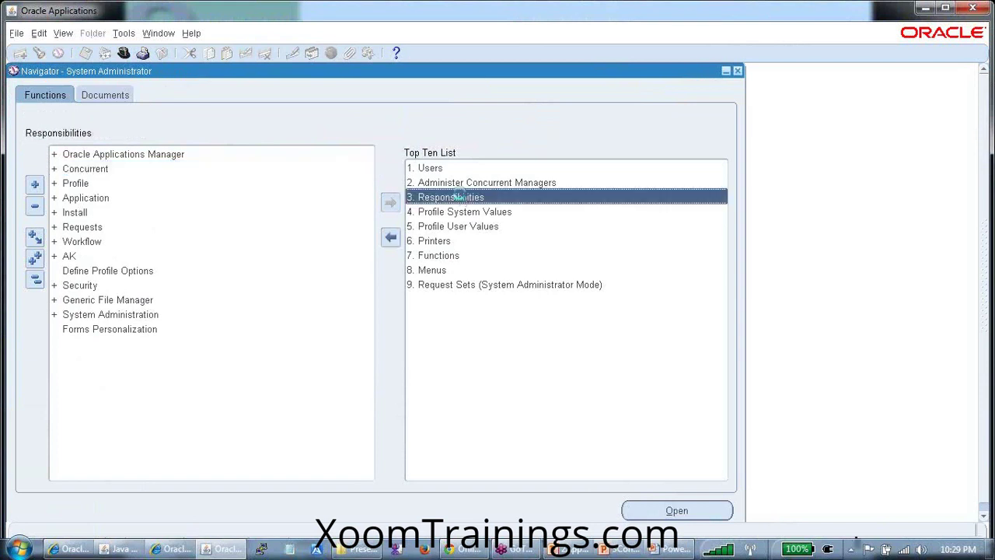
{"action": "double_click", "coordinate": [460, 197]}
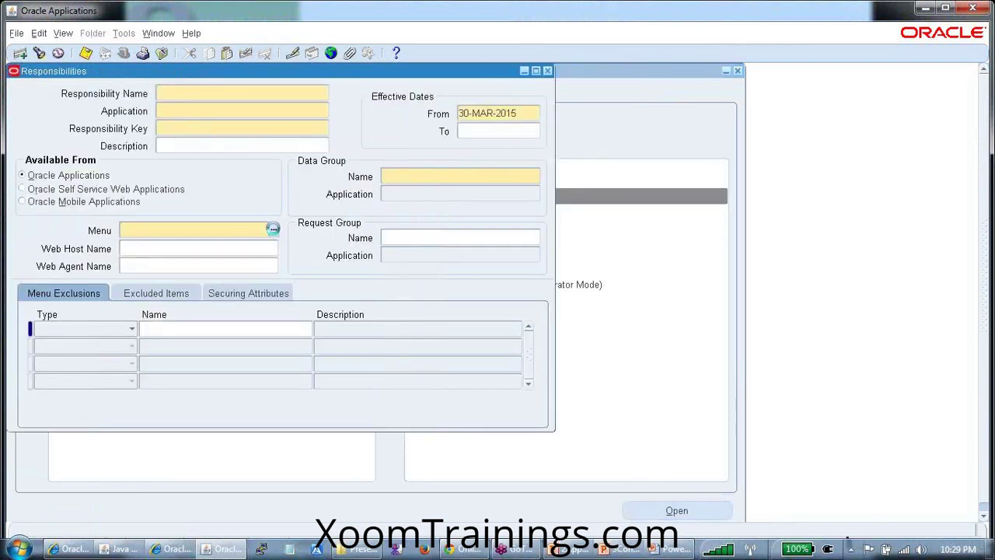
- View the list of values for the Menu field and the list of existing responsibilities, leaving both without a selection
{"action": "left_click", "coordinate": [274, 228]}
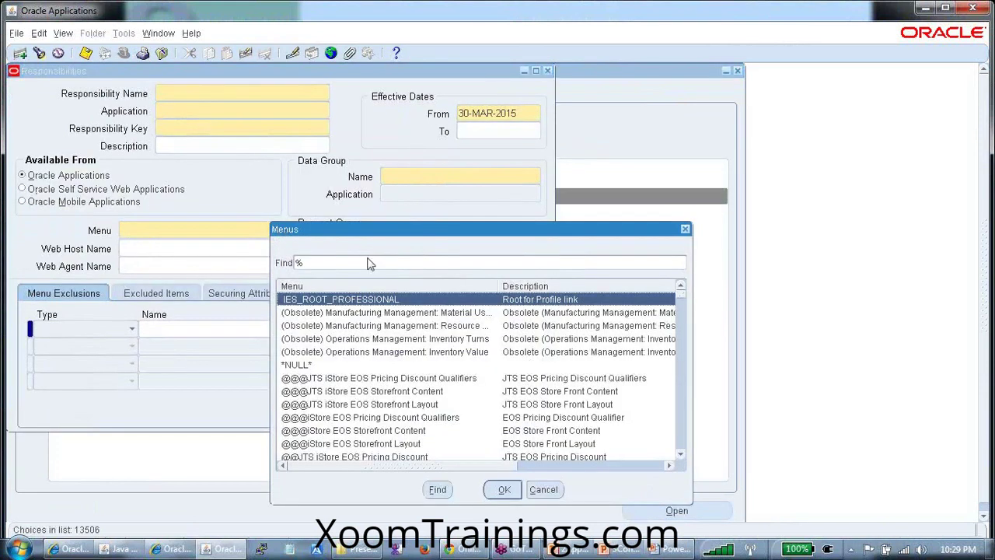
{"action": "left_click_drag", "start_coordinate": [429, 466], "coordinate": [569, 461]}
{"action": "left_click", "coordinate": [544, 489]}
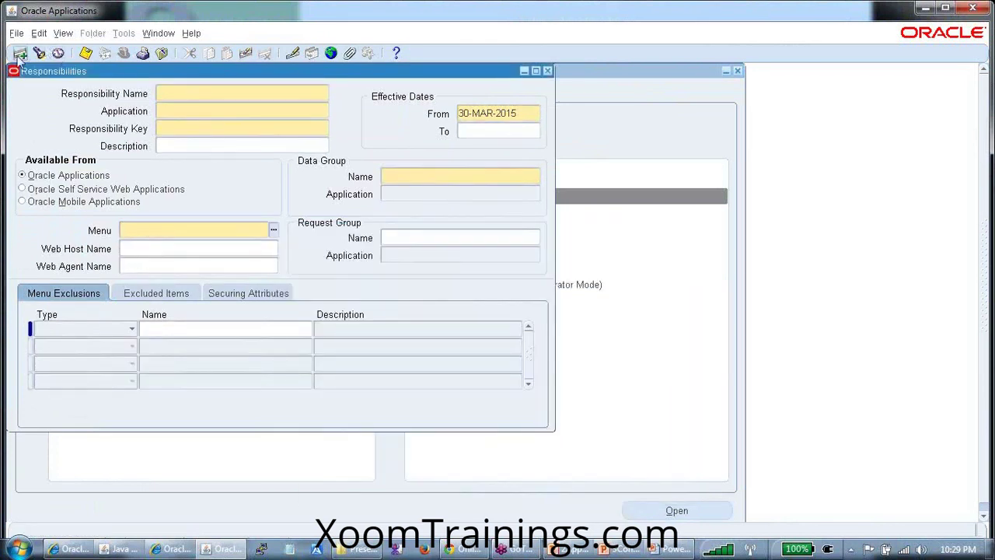
{"action": "left_click", "coordinate": [47, 59]}
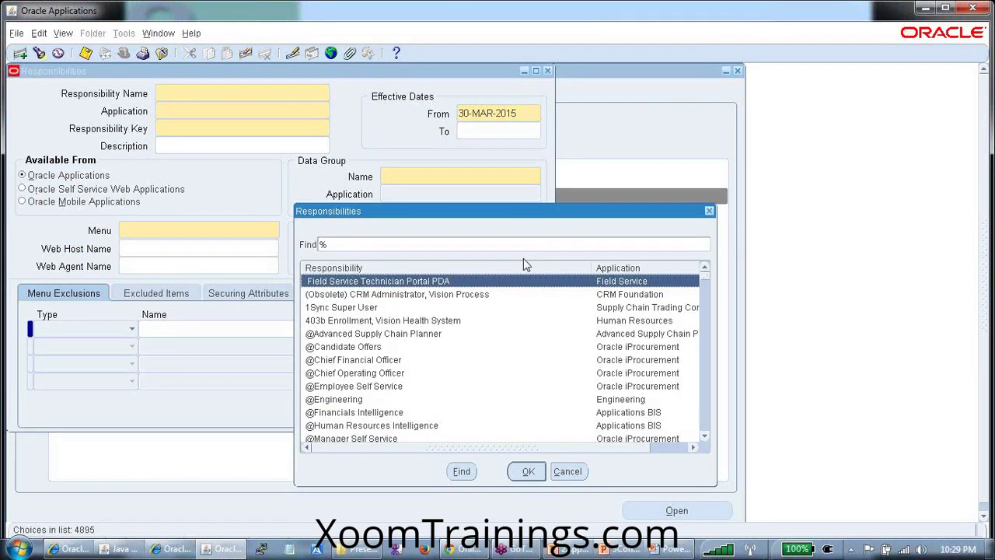
{"action": "left_click", "coordinate": [709, 211]}
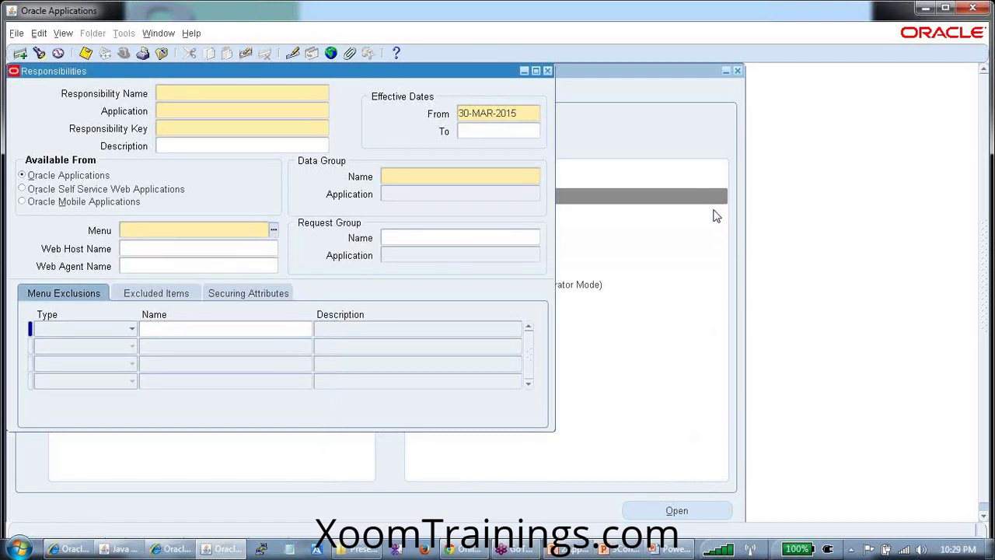
- Move the Responsibilities form aside and retrieve the Functional Administrator record by searching responsibilities with fun%
{"action": "left_click", "coordinate": [234, 97]}
{"action": "left_click_drag", "start_coordinate": [199, 75], "coordinate": [566, 136]}
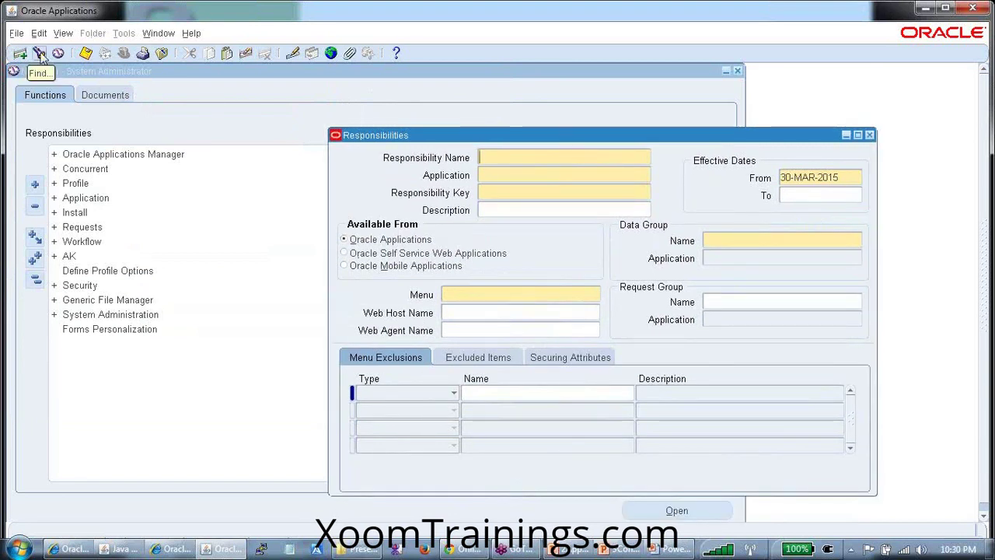
{"action": "left_click", "coordinate": [40, 54]}
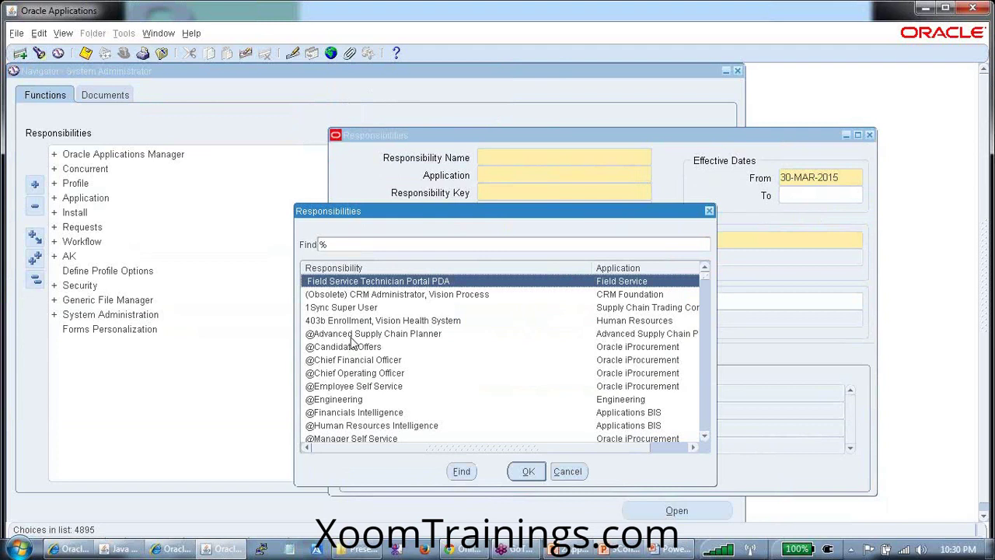
{"action": "type", "text": "f"}
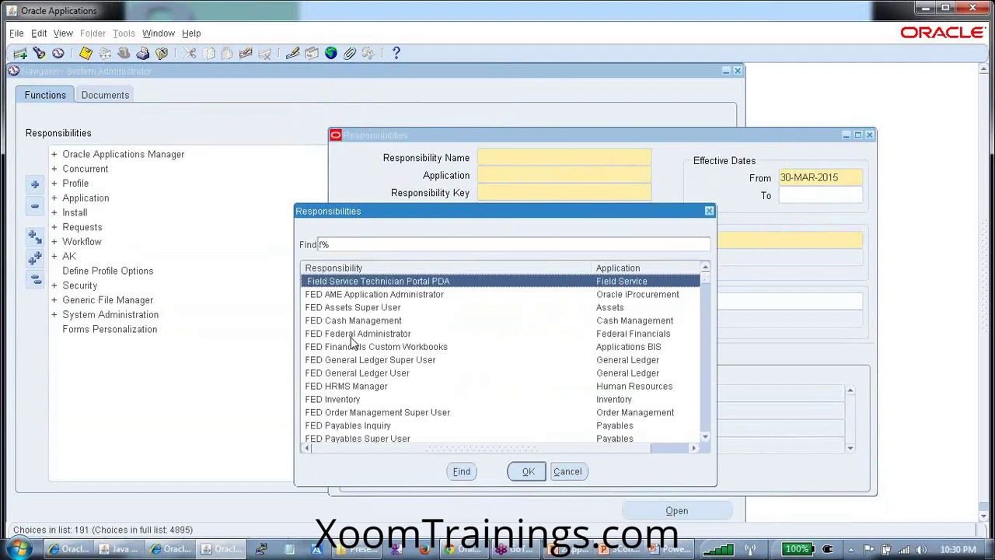
{"action": "type", "text": "u"}
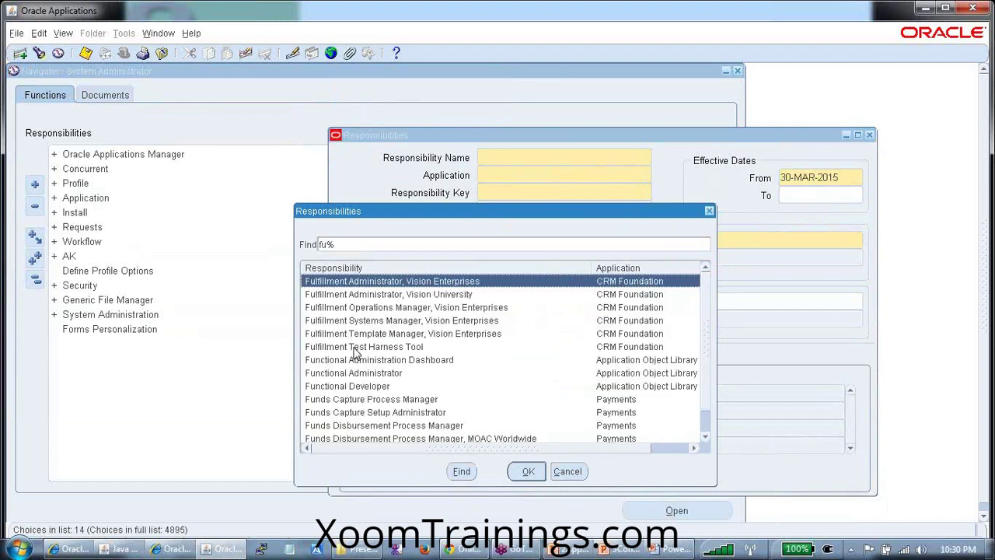
{"action": "type", "text": "n"}
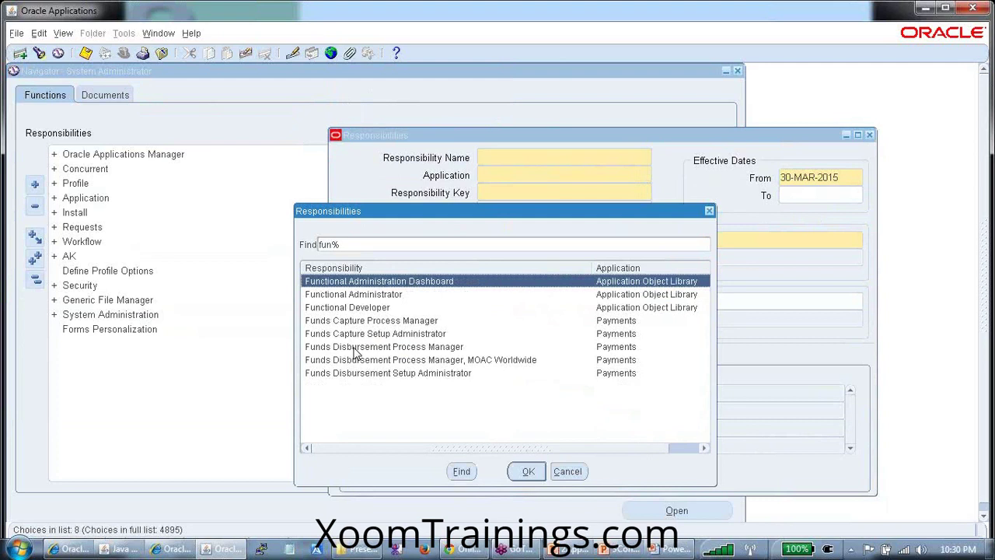
{"action": "double_click", "coordinate": [381, 293]}
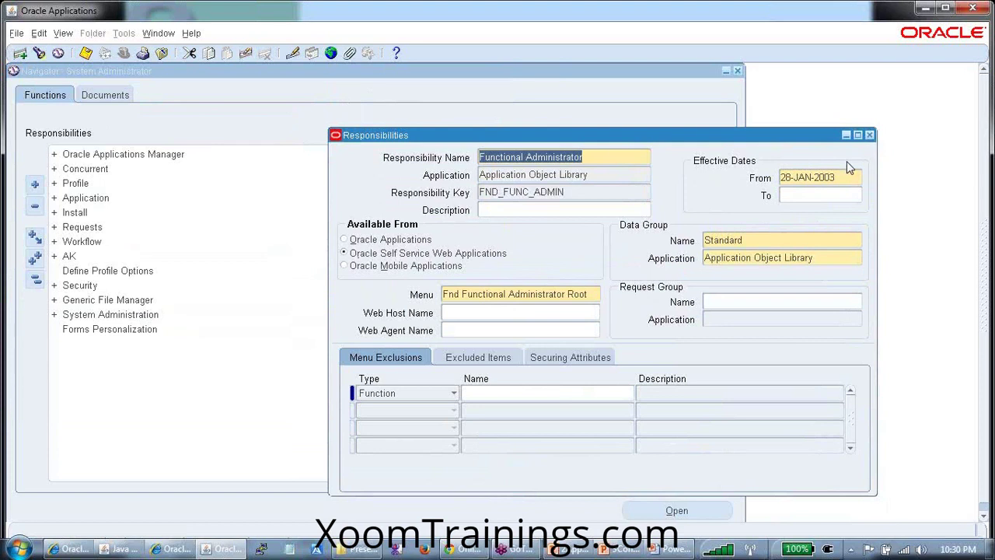
- Show the Concurrent Programs slide in PowerPoint, and view the concurrent program Executable form in Oracle Applications before closing it
{"action": "left_click", "coordinate": [680, 550]}
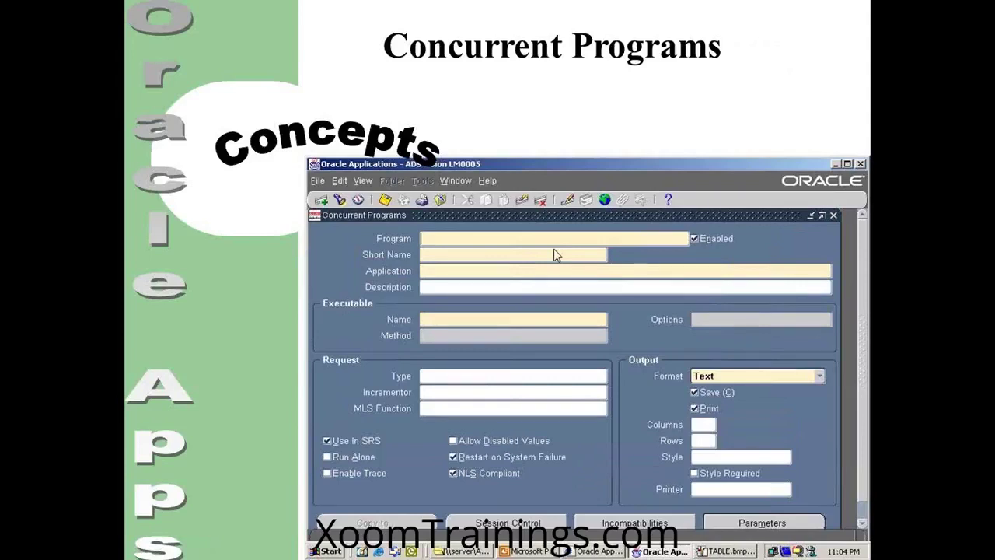
{"action": "key", "text": "alt+Tab"}
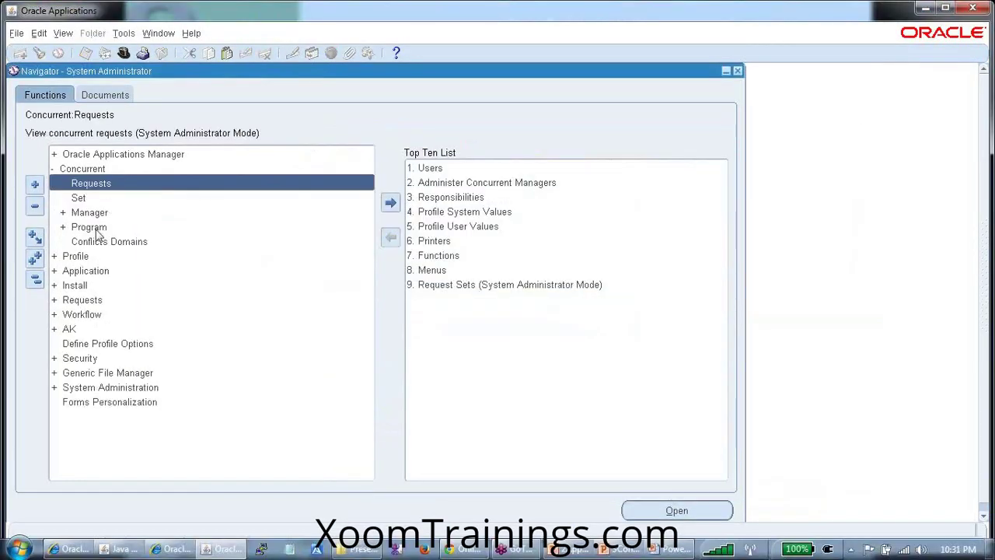
{"action": "double_click", "coordinate": [101, 228]}
{"action": "left_click", "coordinate": [133, 241]}
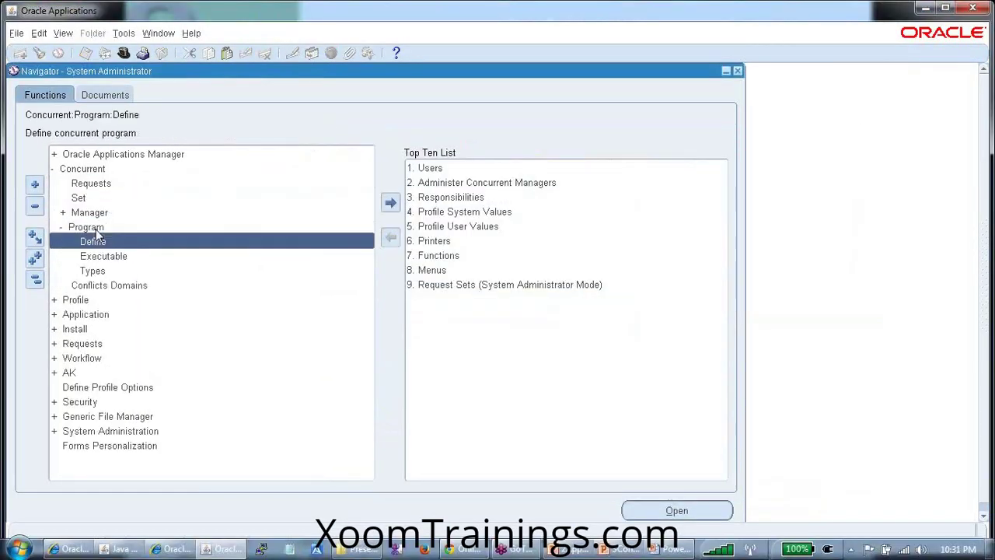
{"action": "double_click", "coordinate": [125, 258]}
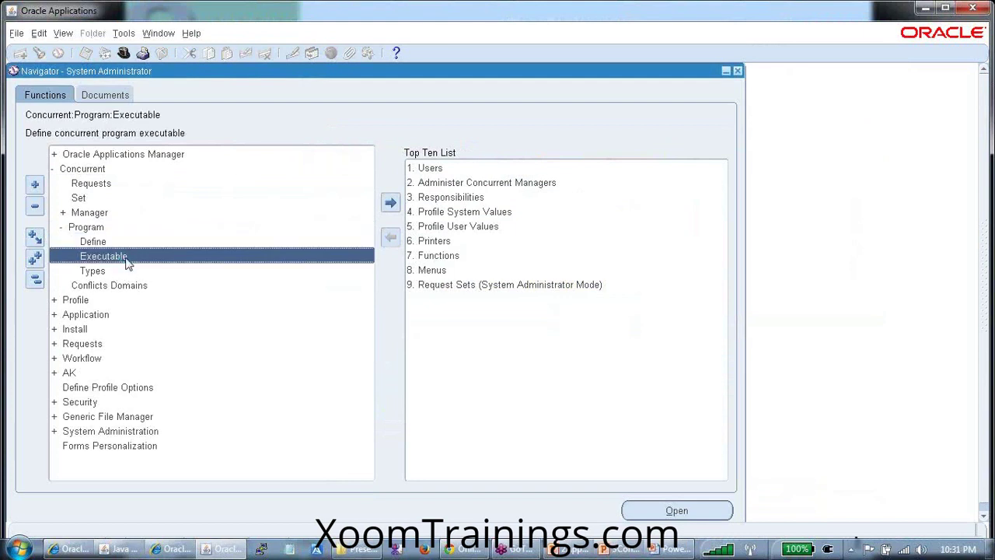
{"action": "left_click", "coordinate": [478, 71]}
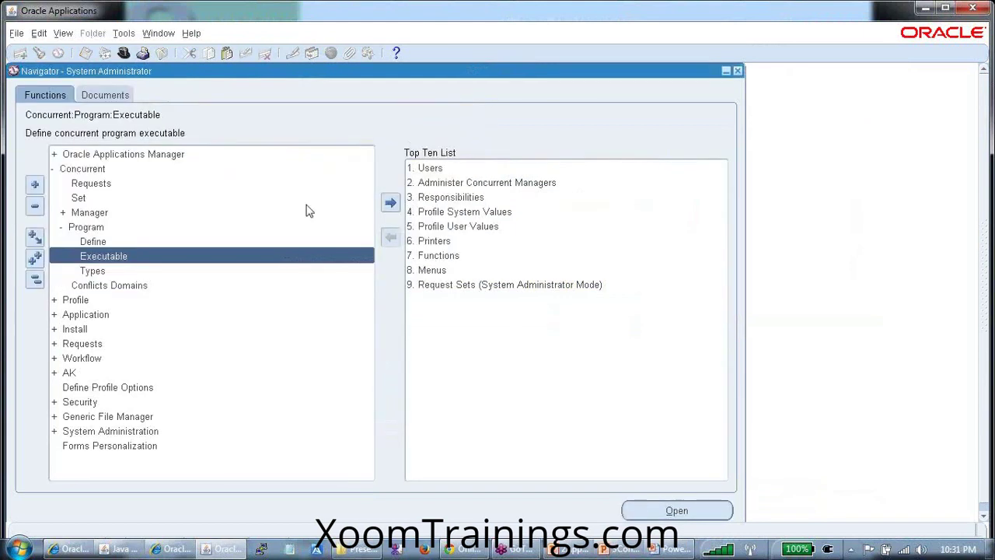
- View the Concurrent Programs definition form and its Parameters window, and close both
{"action": "double_click", "coordinate": [118, 241]}
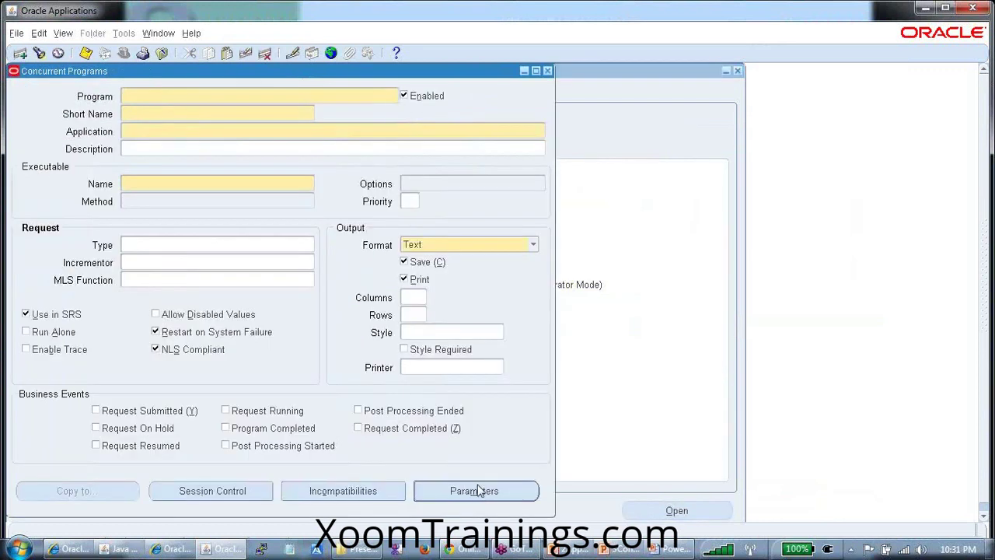
{"action": "left_click", "coordinate": [476, 489]}
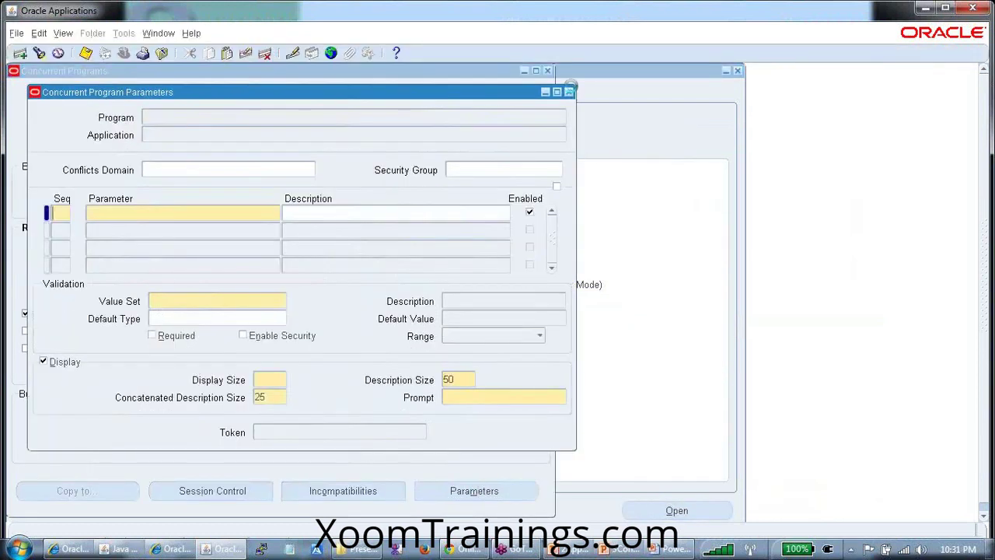
{"action": "left_click", "coordinate": [568, 92]}
{"action": "left_click", "coordinate": [547, 70]}
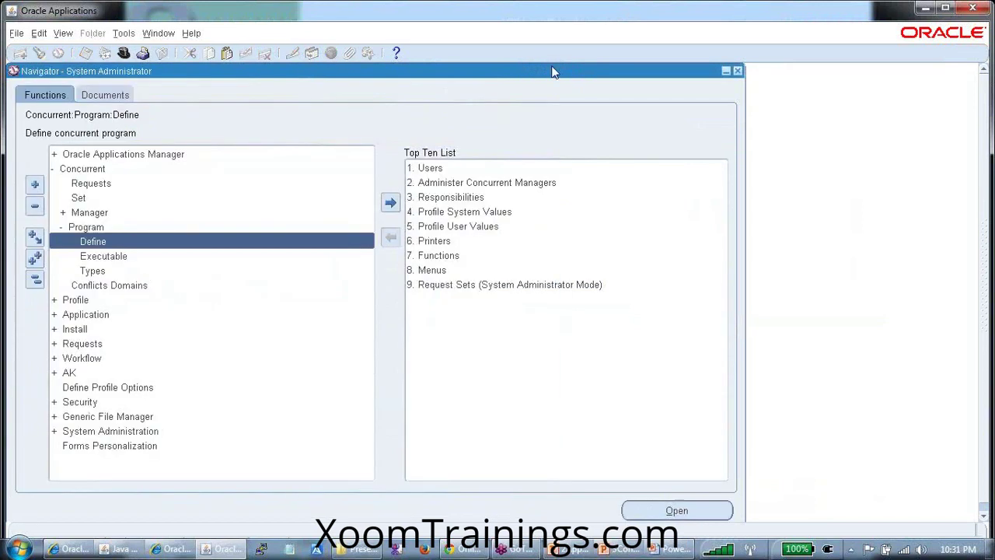
- Open the Concurrent Request Types form and place the cursor in the first row's Application field
{"action": "double_click", "coordinate": [95, 271]}
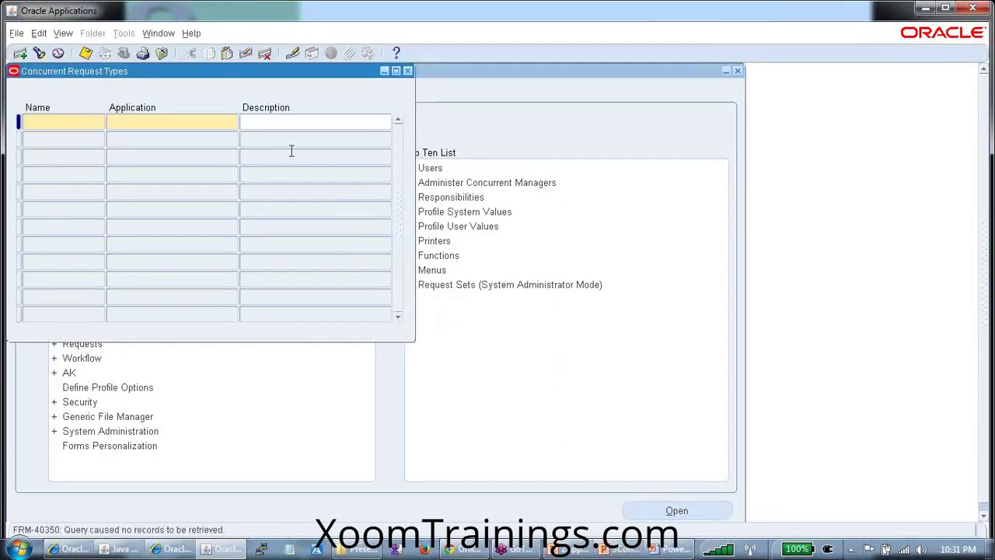
{"action": "left_click", "coordinate": [190, 129]}
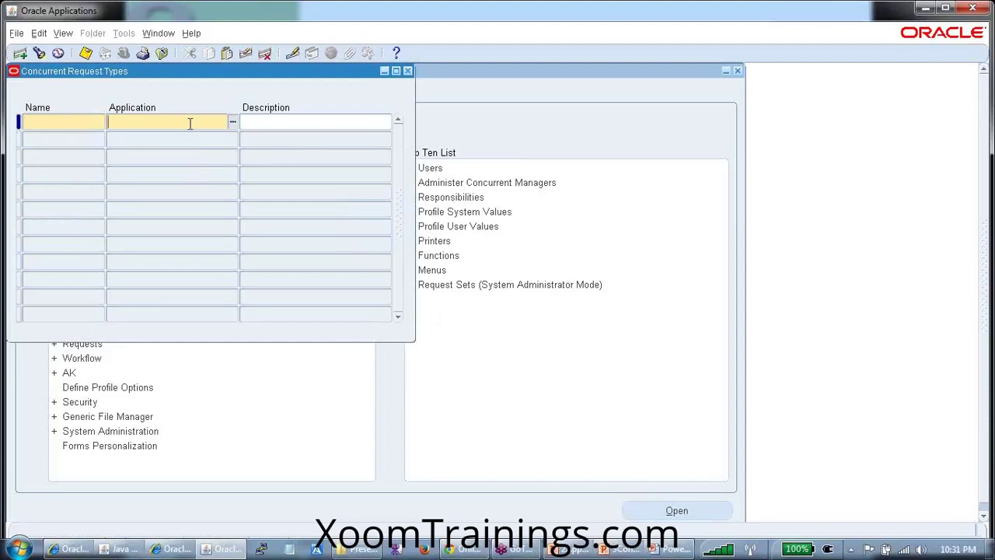
- Query all concurrent request types, check the request Type list of values in the Concurrent Programs form, and close both forms
{"action": "key", "text": "ctrl+F11"}
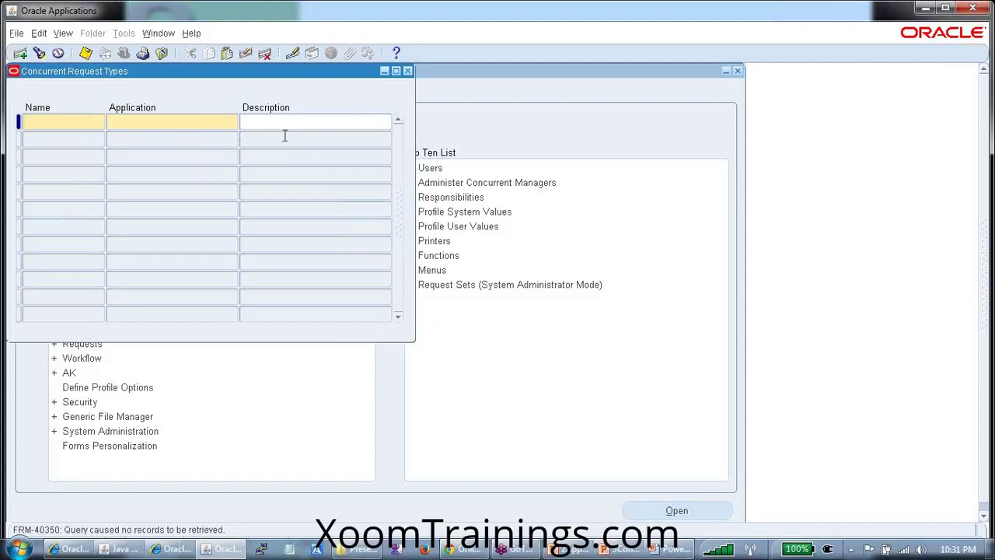
{"action": "left_click", "coordinate": [407, 71]}
{"action": "double_click", "coordinate": [98, 241]}
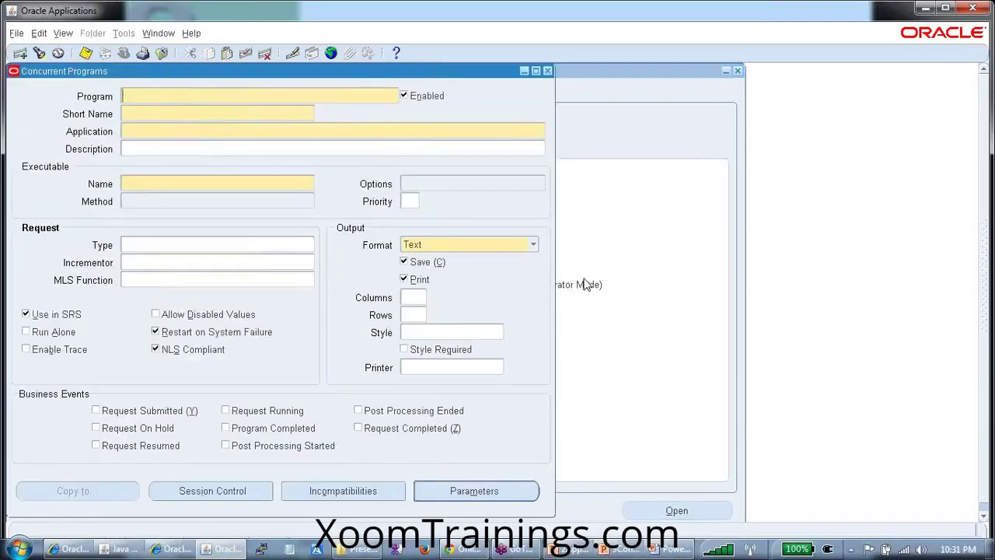
{"action": "left_click", "coordinate": [209, 245]}
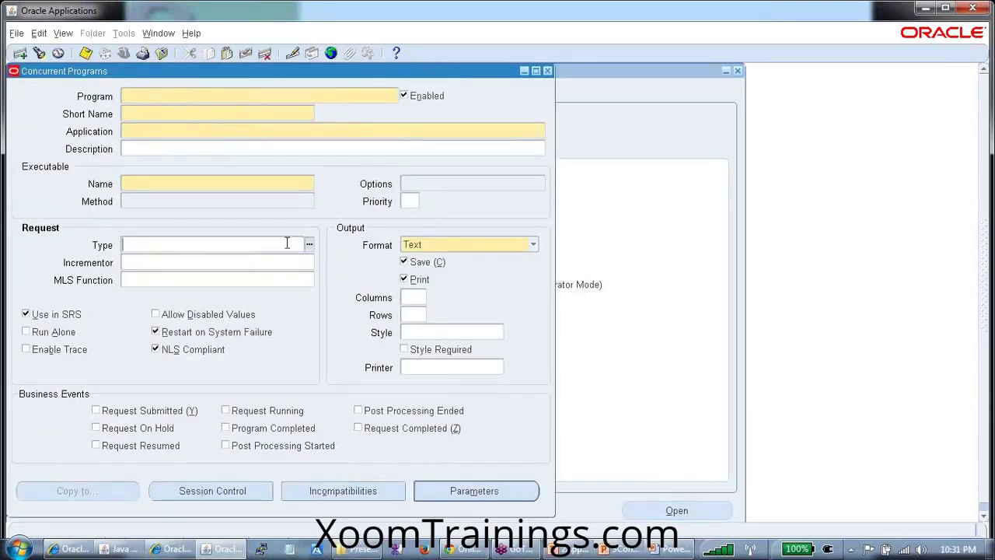
{"action": "left_click", "coordinate": [309, 244]}
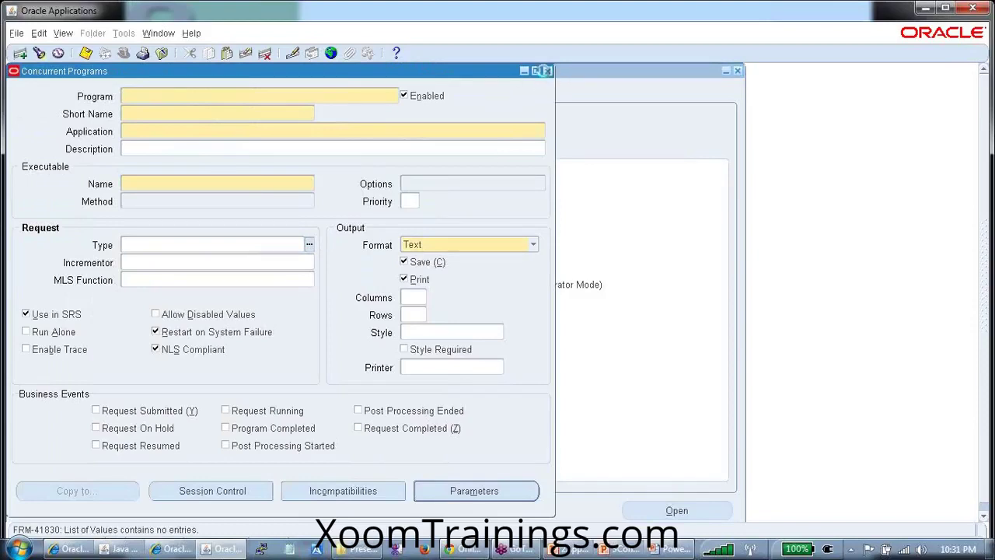
{"action": "left_click", "coordinate": [546, 71]}
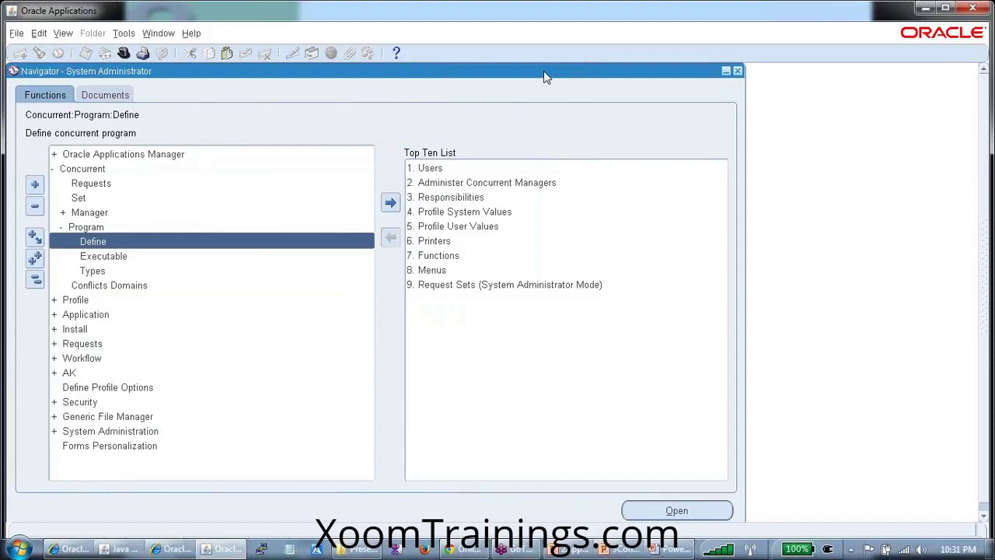
- Switch to PowerPoint, advance the slide show to the Profile Options slide, and return to Oracle Applications
{"action": "left_click", "coordinate": [675, 549]}
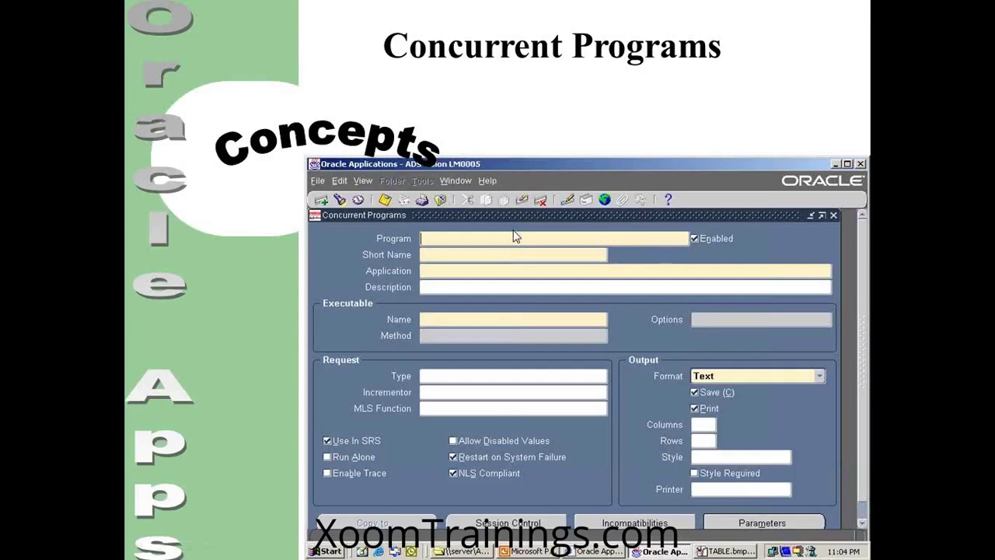
{"action": "left_click", "coordinate": [659, 422]}
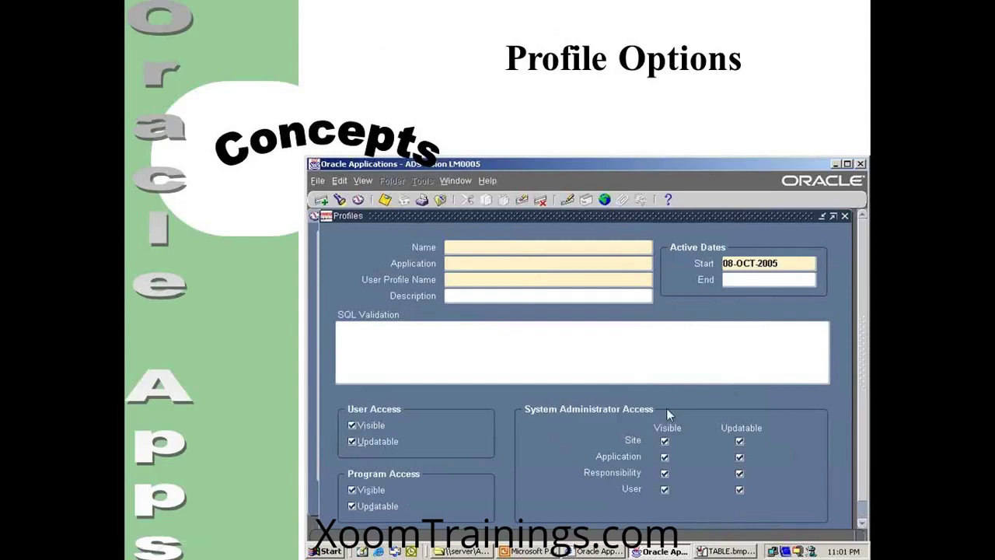
{"action": "key", "text": "alt+Tab"}
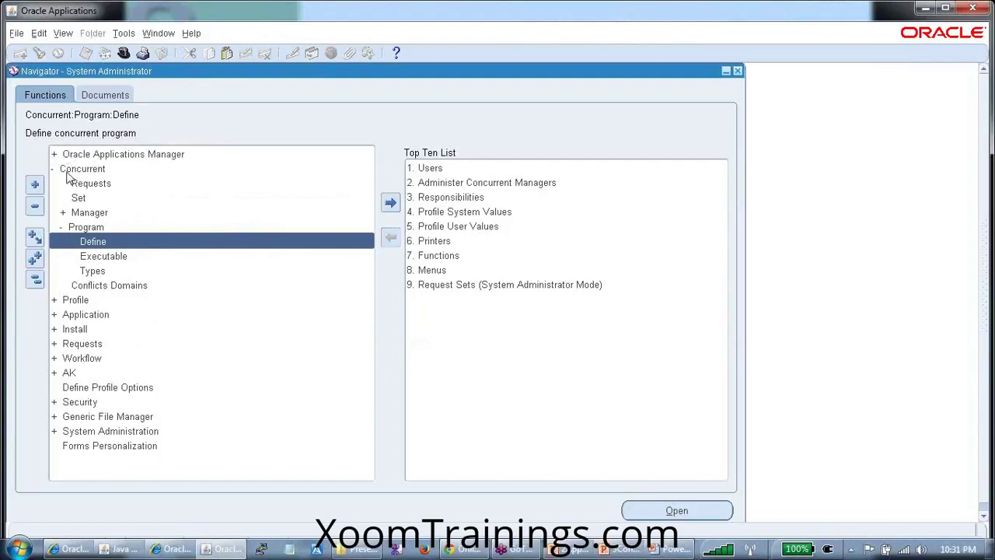
- Collapse the Concurrent menu, open the System profile form, and find profile options matching MO%Oper% at site level
{"action": "double_click", "coordinate": [72, 172]}
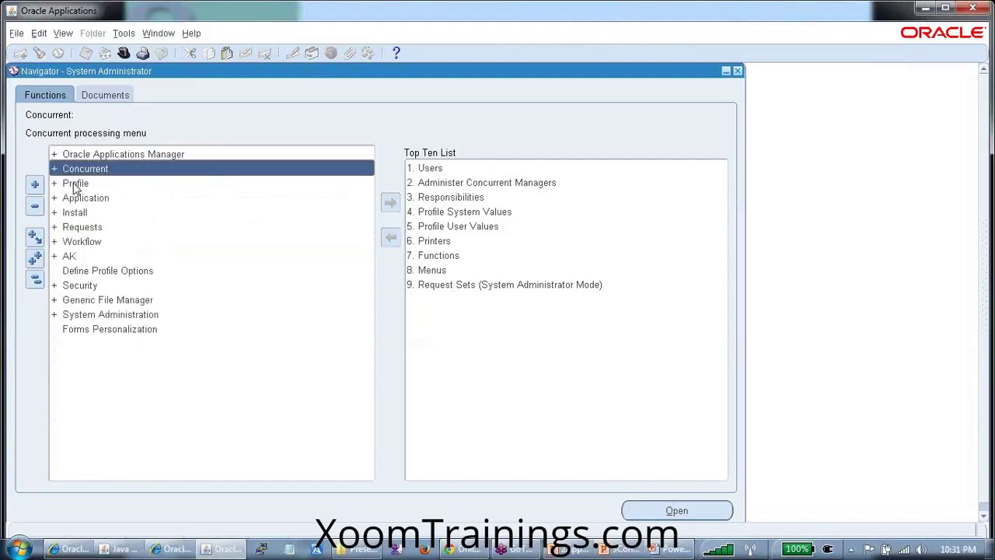
{"action": "double_click", "coordinate": [78, 186]}
{"action": "left_click", "coordinate": [101, 199]}
{"action": "double_click", "coordinate": [101, 199]}
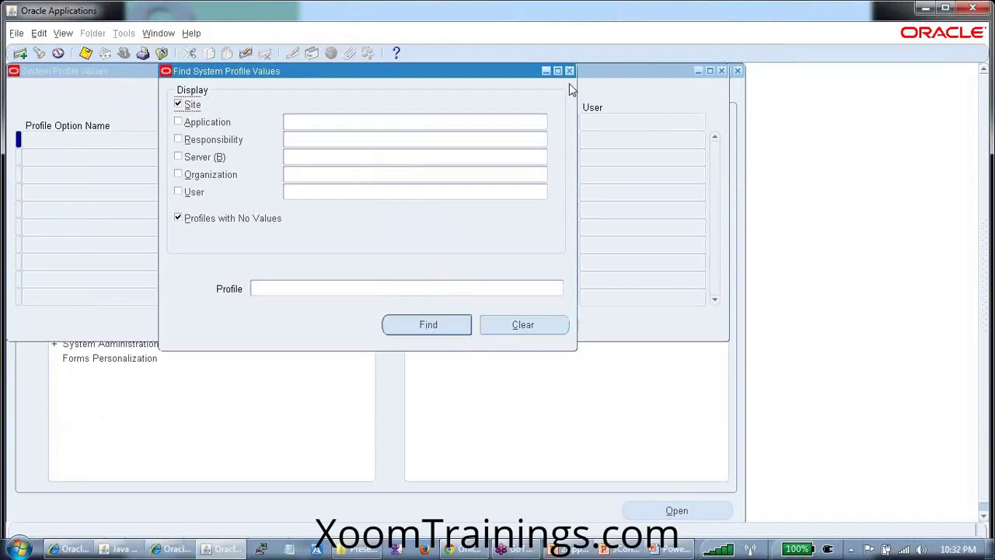
{"action": "left_click", "coordinate": [351, 287]}
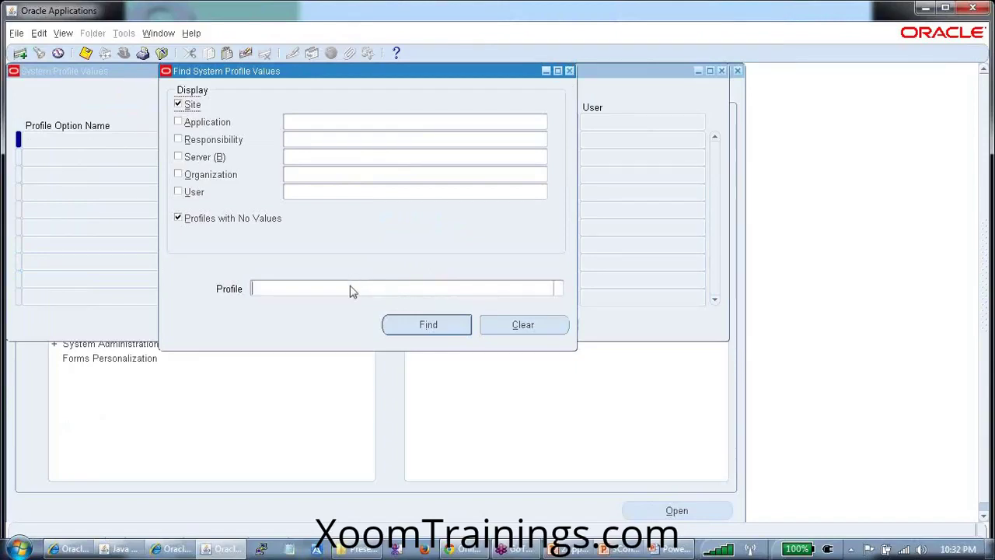
{"action": "type", "text": "MO%"}
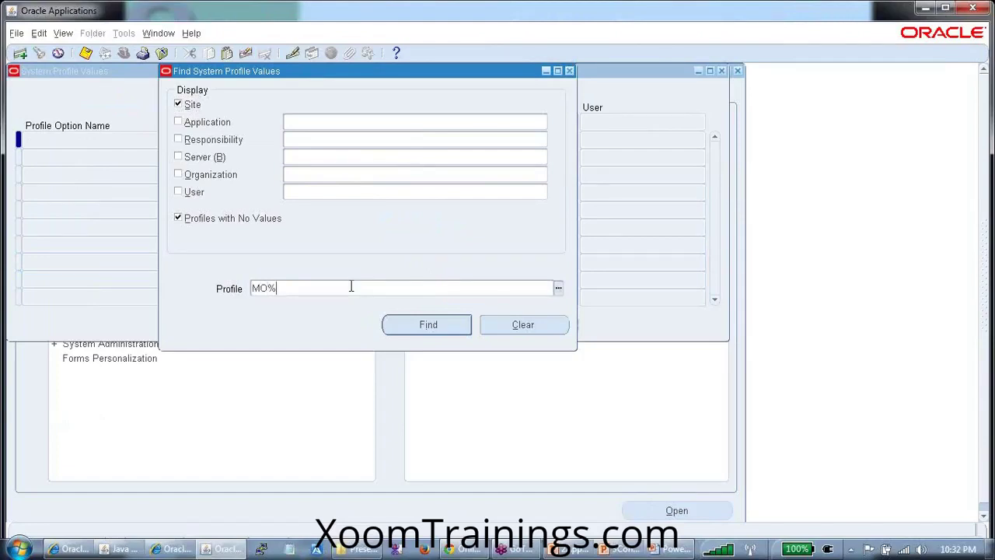
{"action": "type", "text": "Oper%"}
{"action": "key", "text": "Return"}
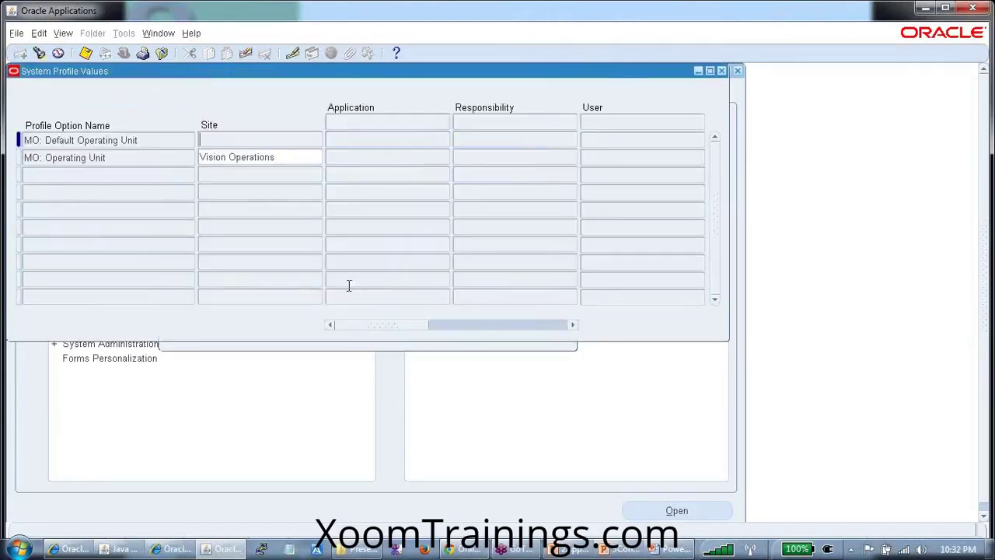
- View the list of values for the MO: Operating Unit site value, cancel it, and close the System Profile Values form
{"action": "left_click", "coordinate": [313, 162]}
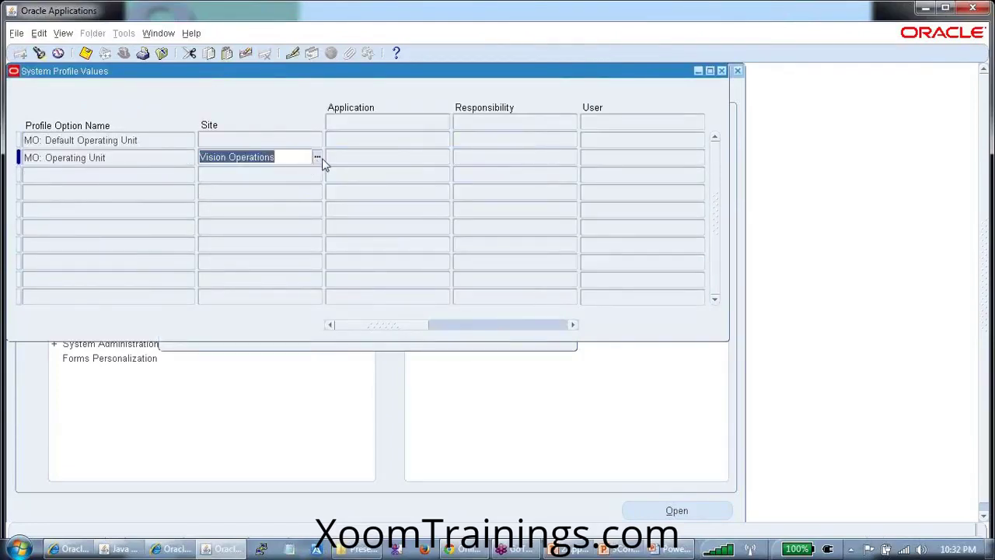
{"action": "left_click", "coordinate": [319, 158]}
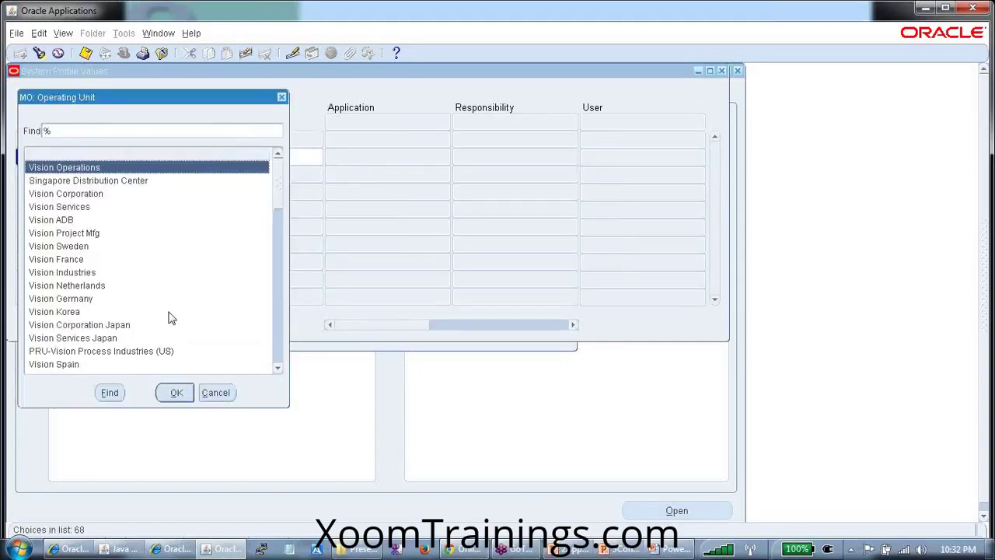
{"action": "left_click", "coordinate": [218, 393]}
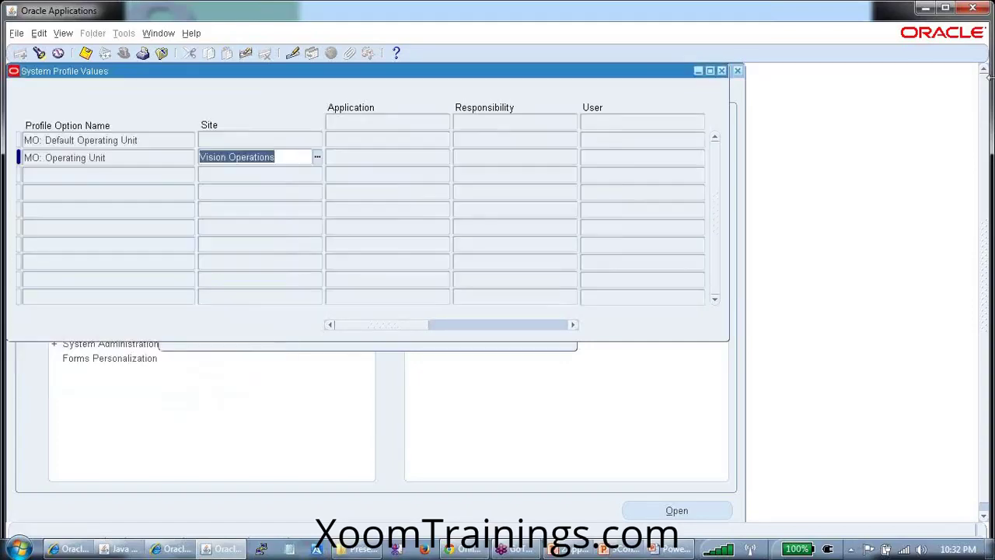
{"action": "left_click", "coordinate": [722, 70]}
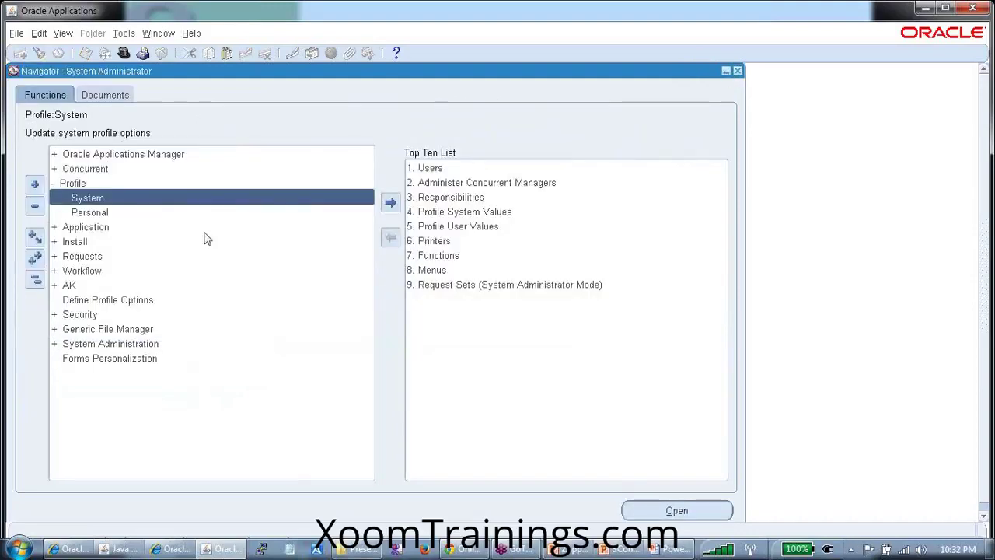
- Open the Define Profile Options form and retrieve the MO: Operating Unit profile by searching profiles with mo%
{"action": "left_click", "coordinate": [114, 303]}
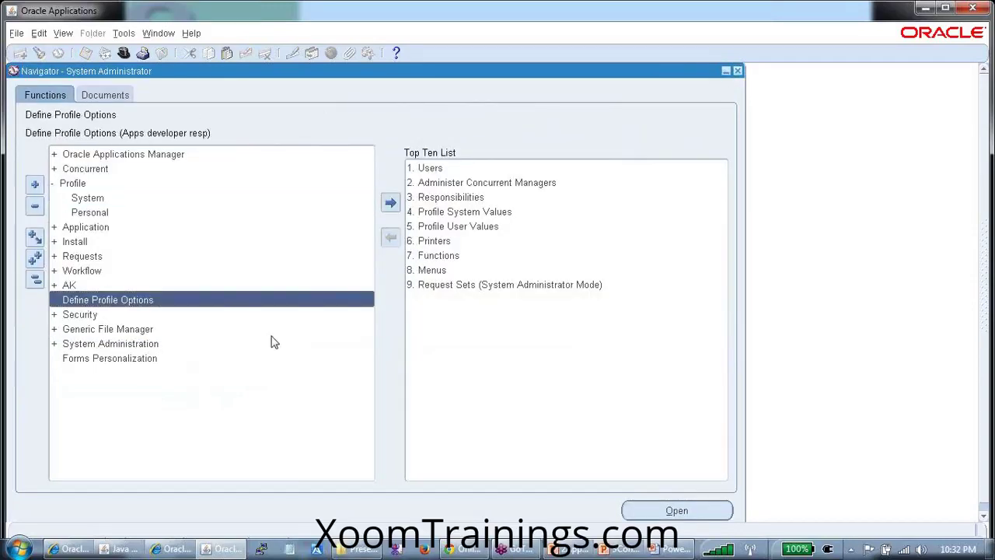
{"action": "double_click", "coordinate": [225, 301]}
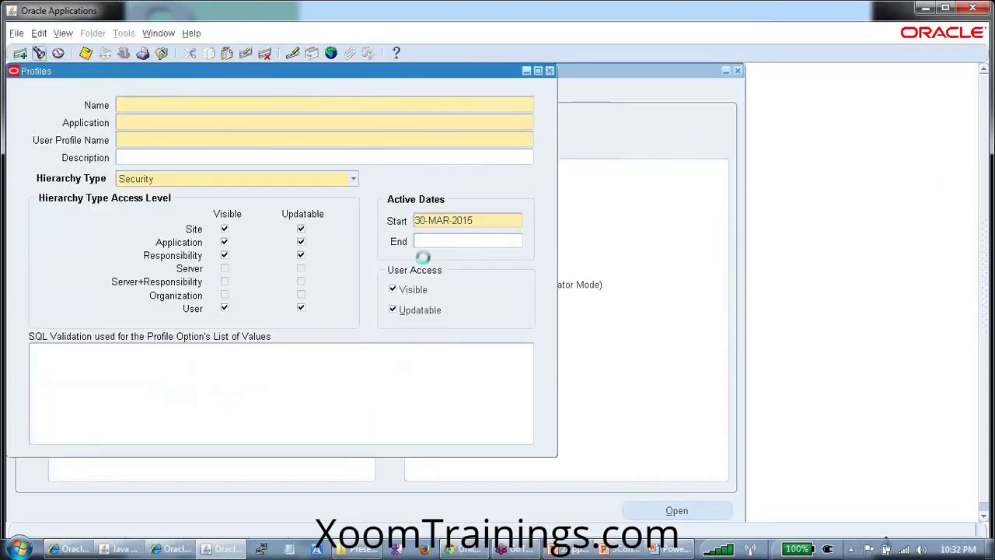
{"action": "key", "text": "ctrl+f"}
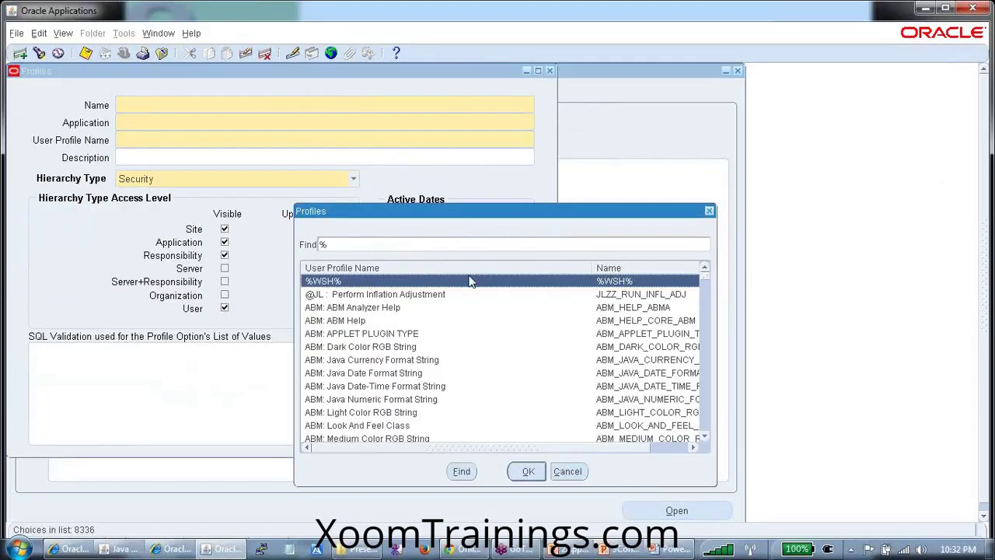
{"action": "type", "text": "mo"}
{"action": "key", "text": "Return"}
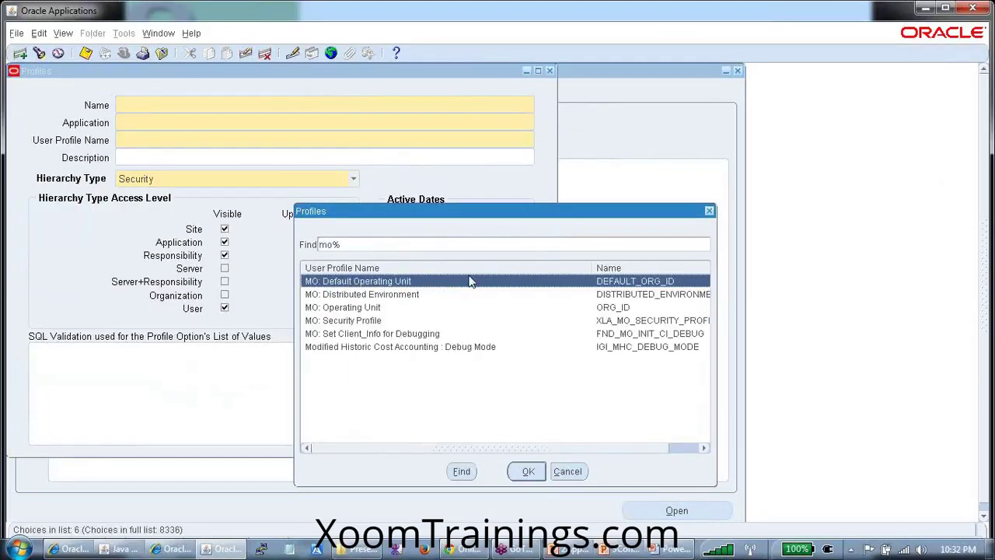
{"action": "double_click", "coordinate": [343, 310]}
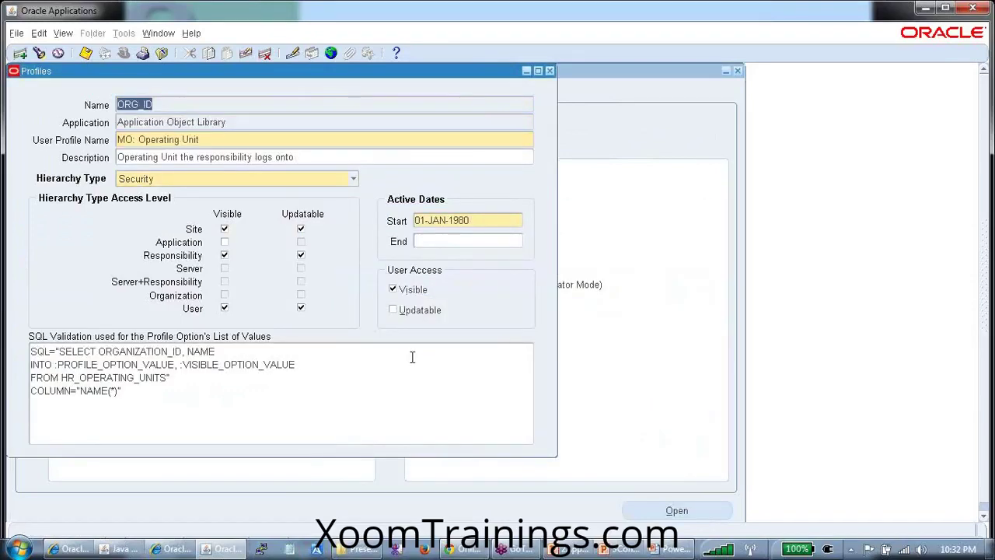
- Highlight HR_OPERATING_UNITS and ORGANIZATION_ID in turn in the profile's SQL validation text
{"action": "left_click", "coordinate": [233, 420]}
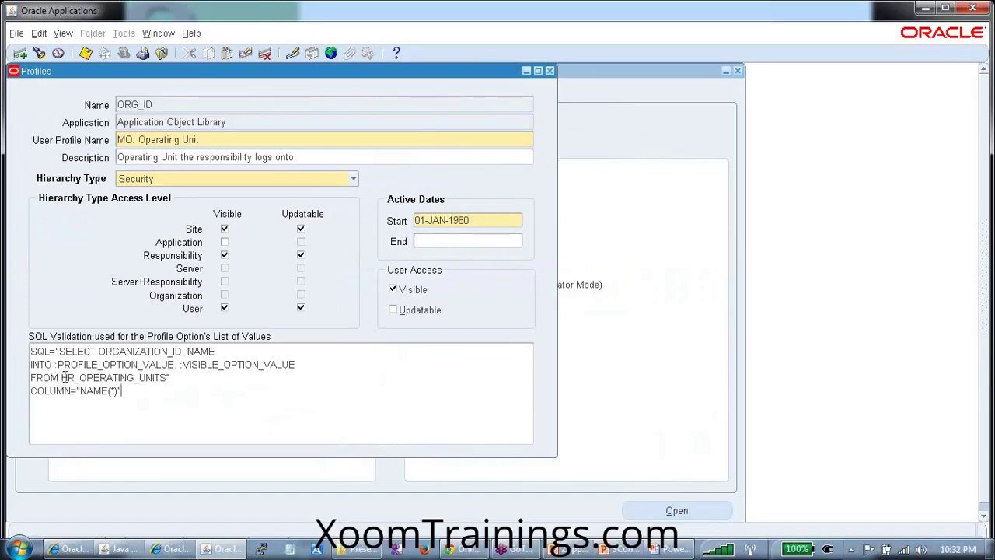
{"action": "left_click_drag", "start_coordinate": [63, 377], "coordinate": [165, 377]}
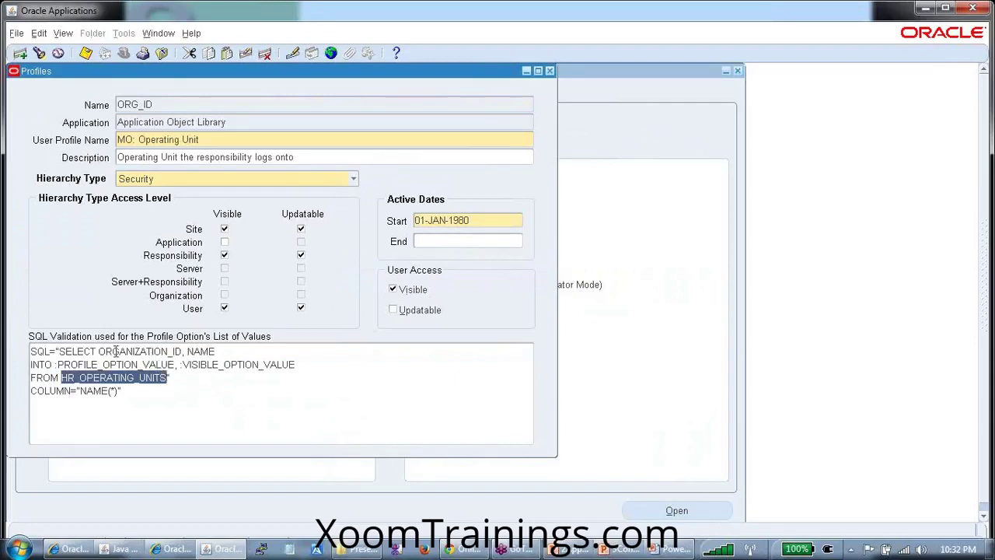
{"action": "left_click_drag", "start_coordinate": [99, 351], "coordinate": [186, 351]}
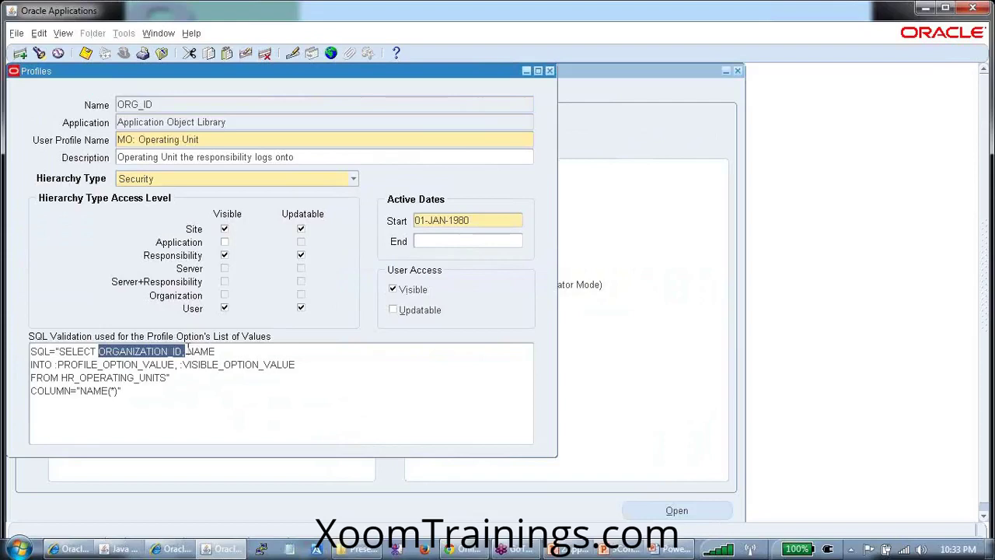
- Switch to PowerPoint and advance the slide show from Profile Options to the Interfaces slide
{"action": "left_click", "coordinate": [680, 550]}
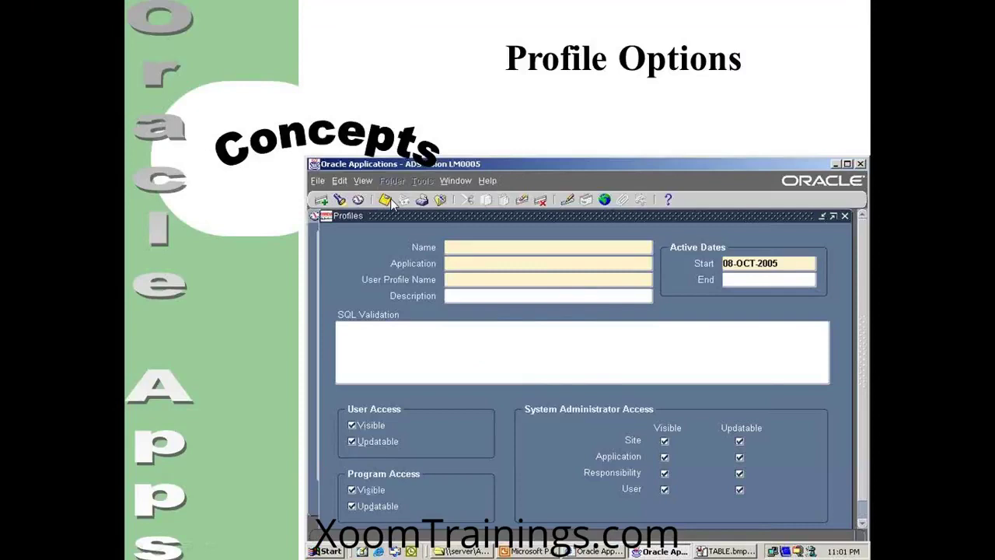
{"action": "left_click", "coordinate": [393, 203]}
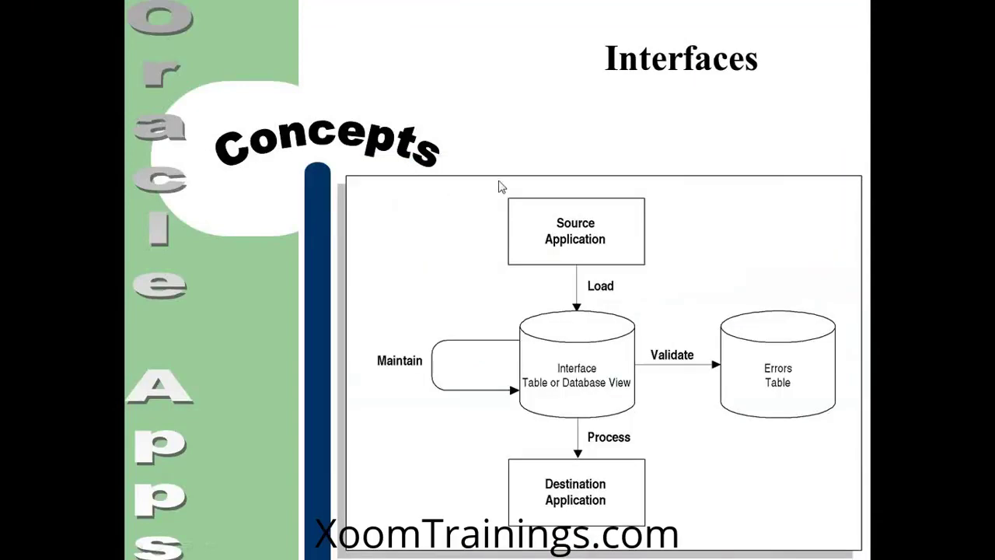